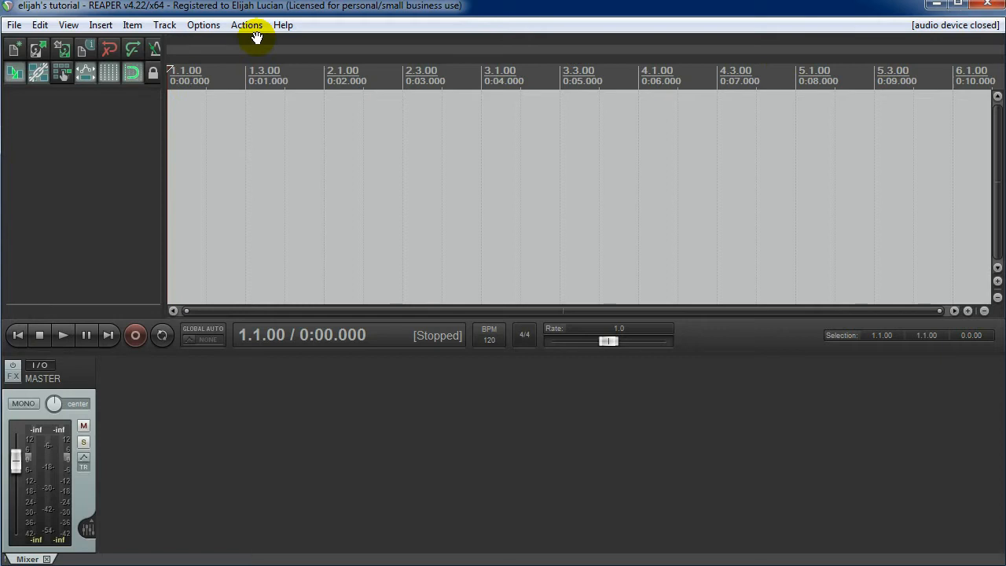
# Add a new track to the project and review its mono, stereo and MIDI input options.
pyautogui.click(205, 353)
pyautogui.doubleClick(87, 99)
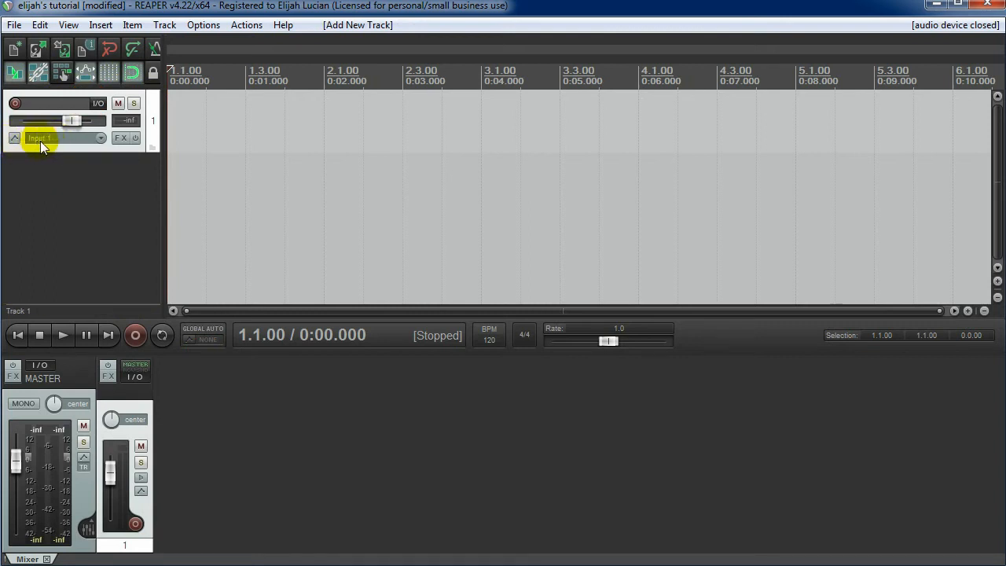
pyautogui.click(101, 138)
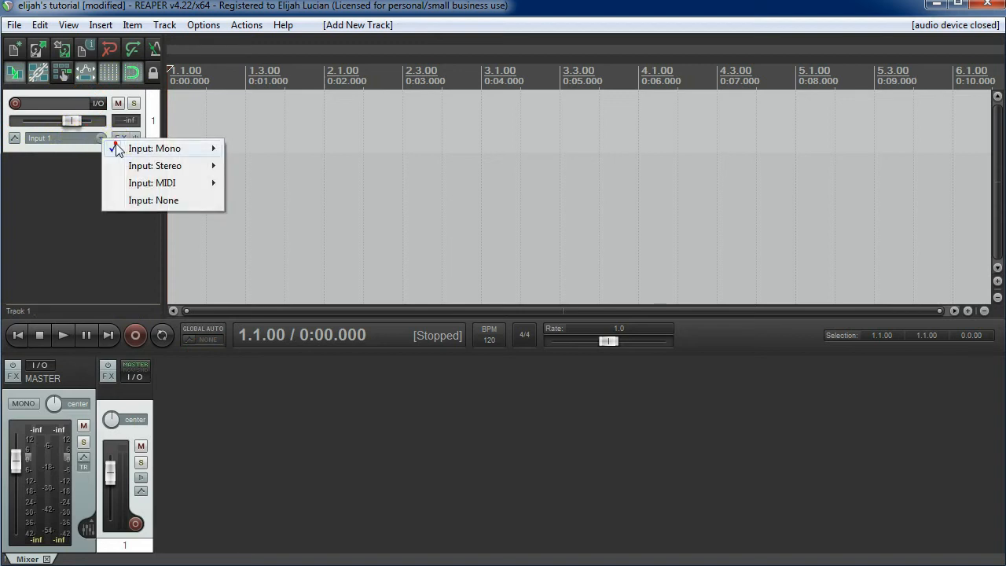
pyautogui.click(159, 149)
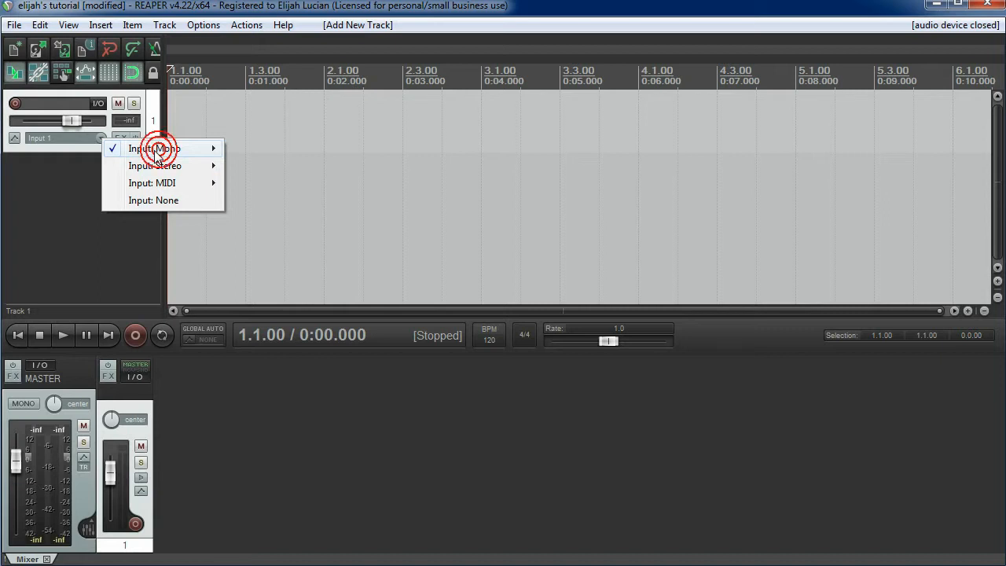
pyautogui.moveTo(162, 184)
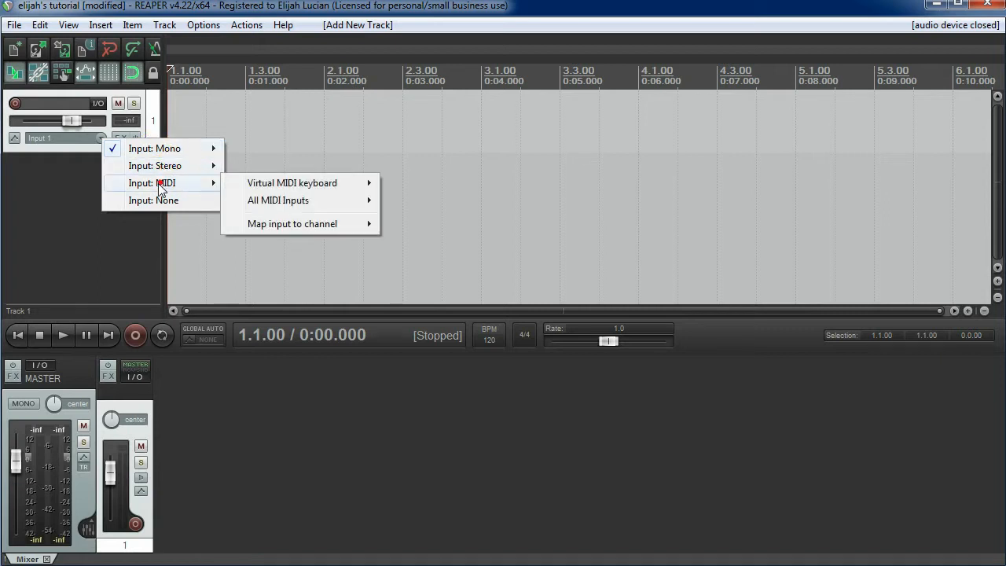
pyautogui.click(66, 187)
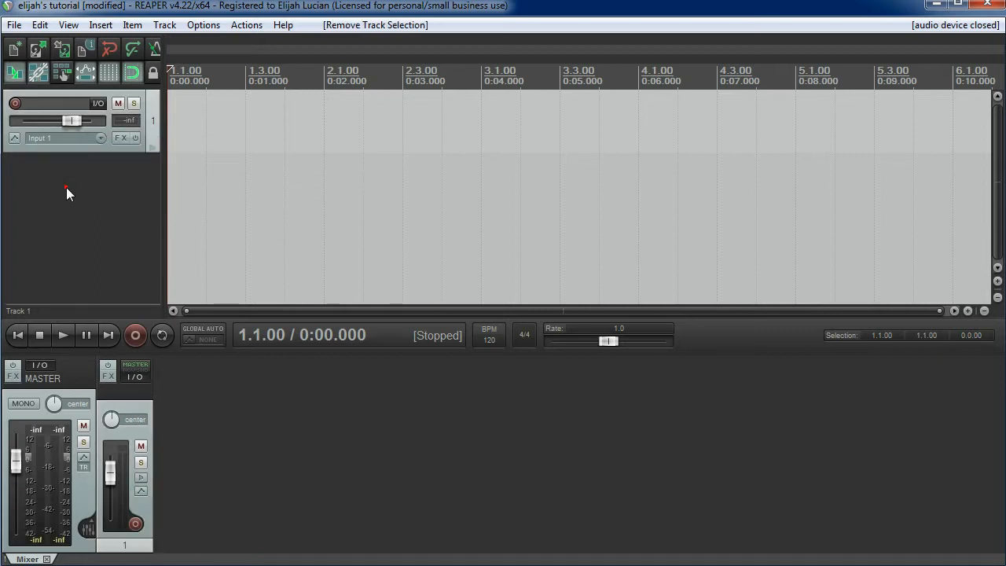
pyautogui.click(41, 137)
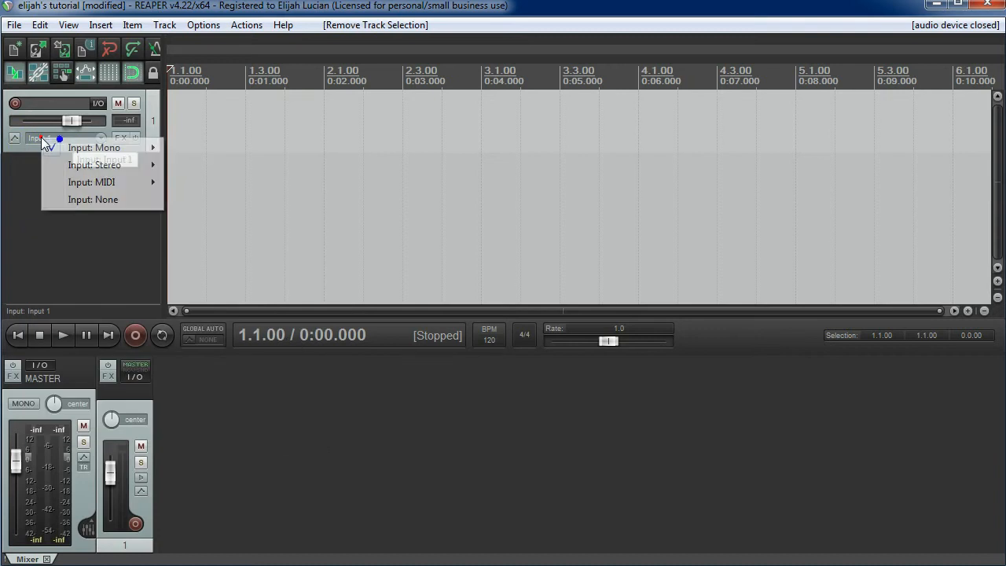
pyautogui.click(11, 179)
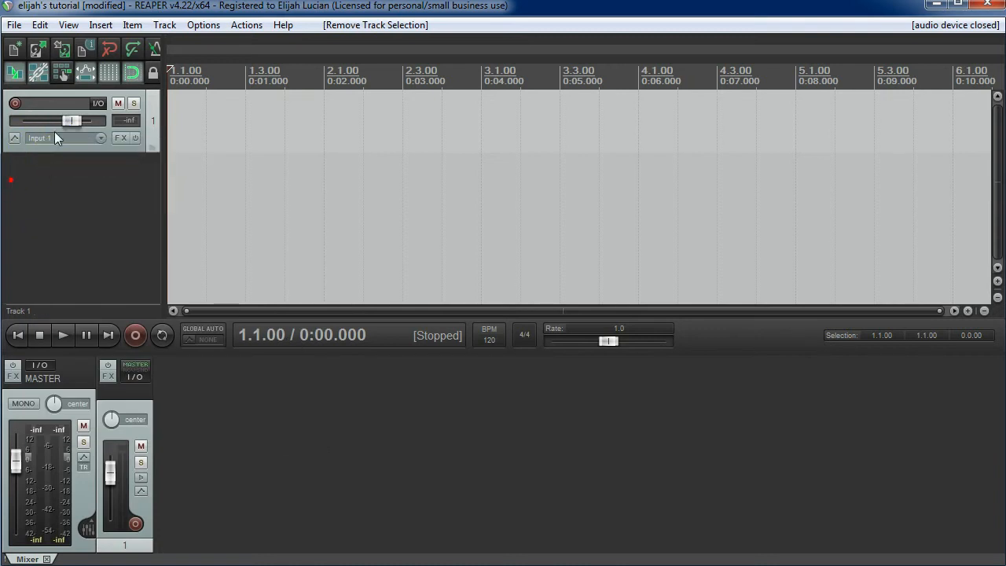
# Try arming track 1 for recording, check its input choices, and disarm it again.
pyautogui.click(15, 103)
pyautogui.click(98, 139)
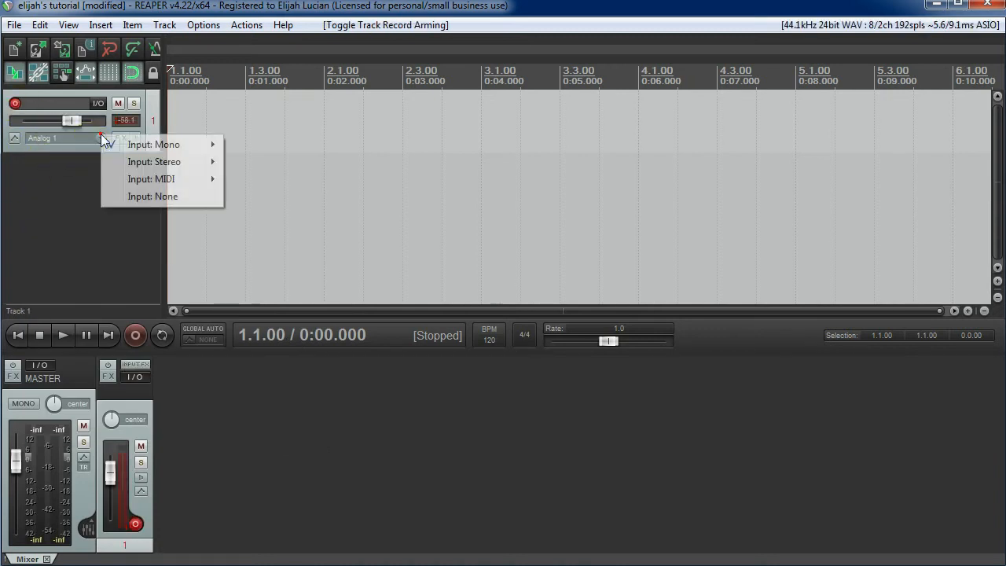
pyautogui.click(70, 172)
pyautogui.click(15, 102)
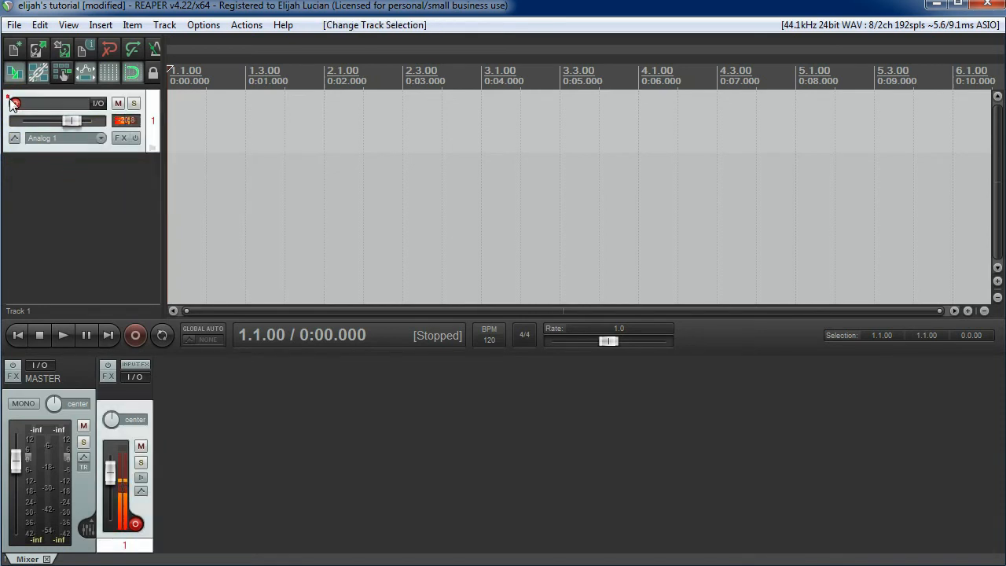
pyautogui.click(39, 136)
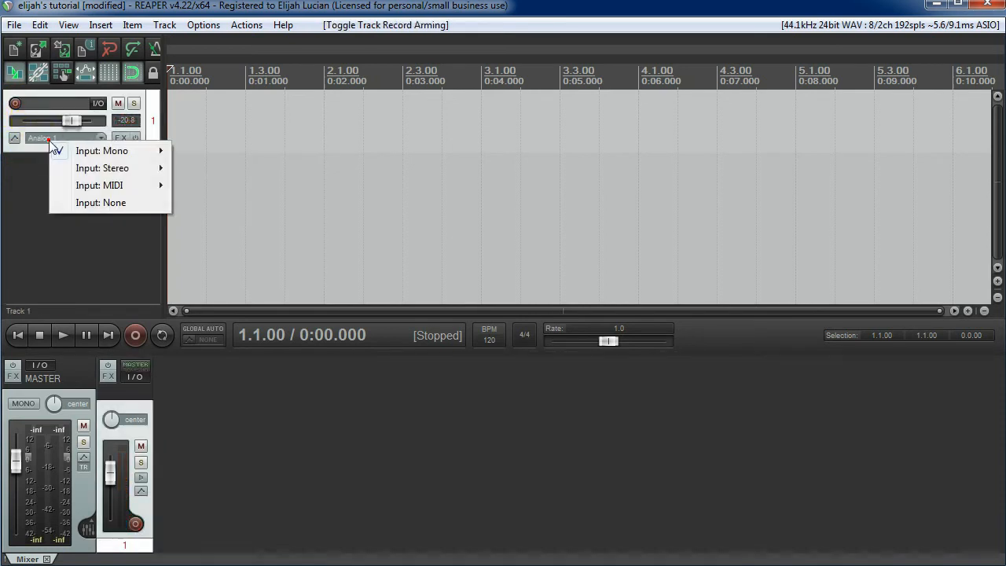
pyautogui.click(35, 178)
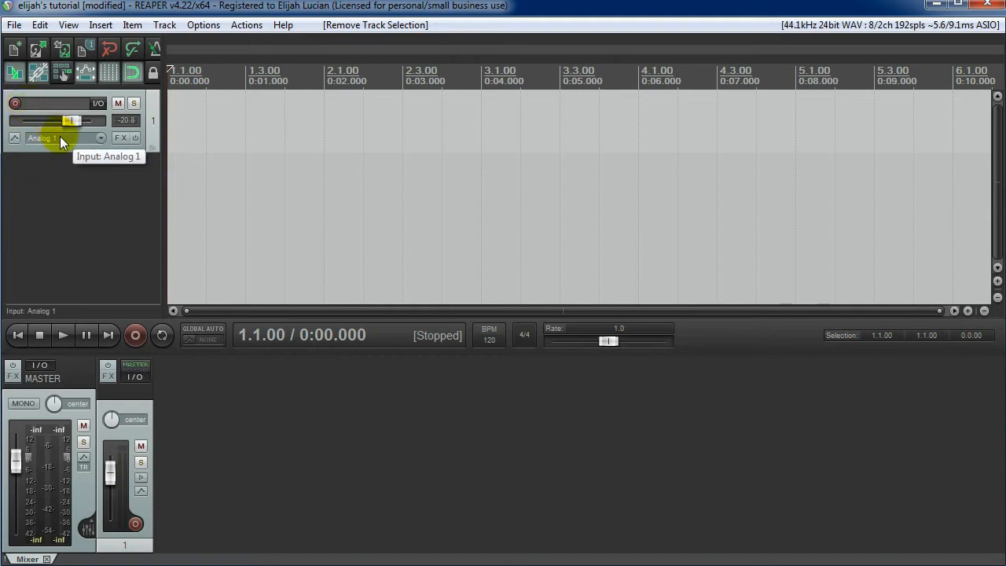
pyautogui.click(14, 104)
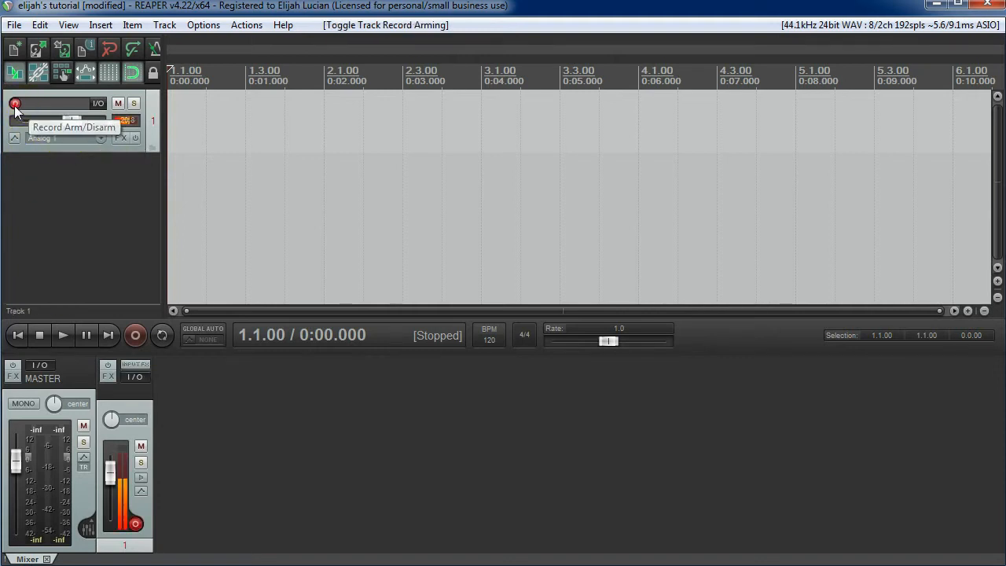
pyautogui.click(15, 103)
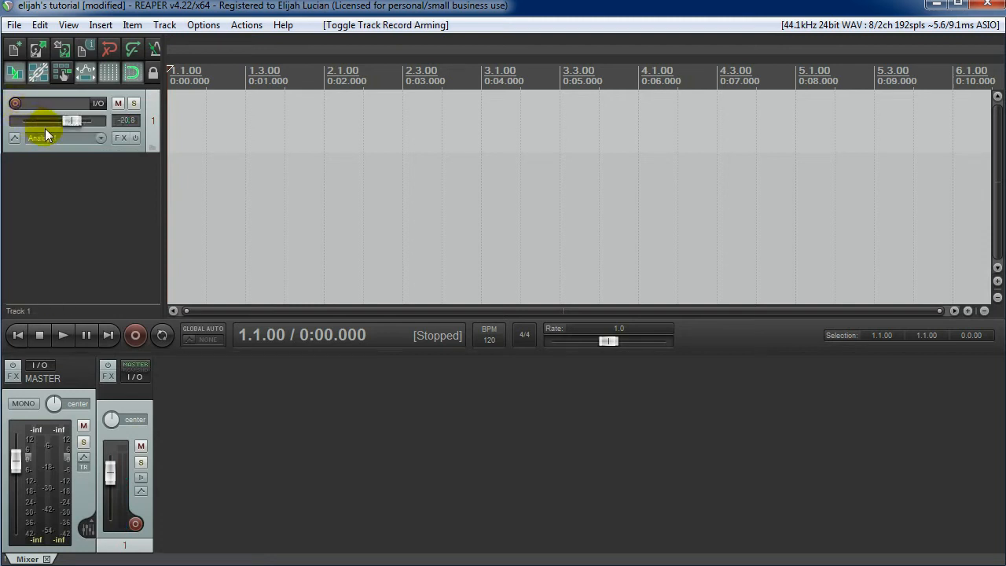
# Set track 1's recording input to the mono source Analog 1.
pyautogui.click(92, 140)
pyautogui.moveTo(103, 150)
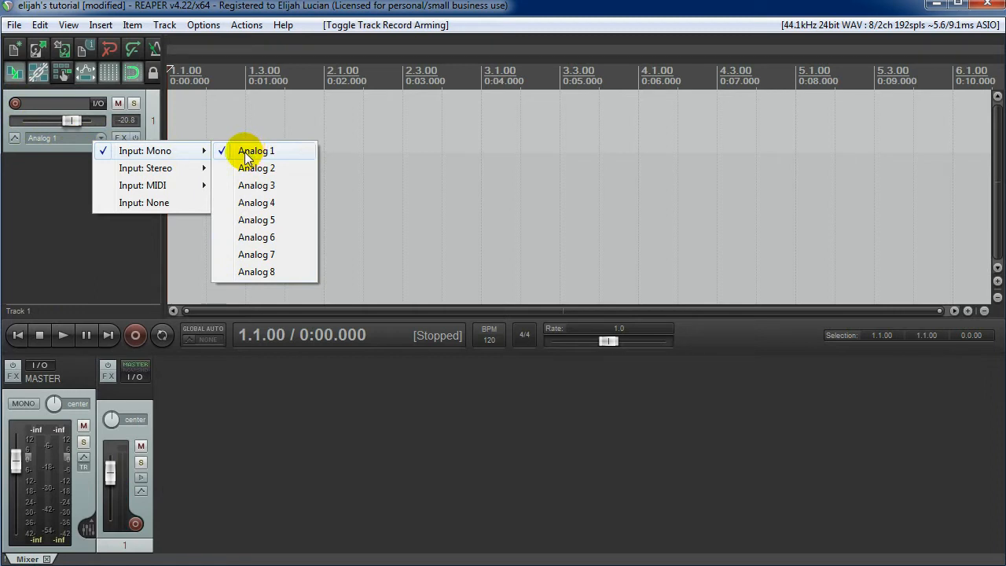
pyautogui.click(65, 175)
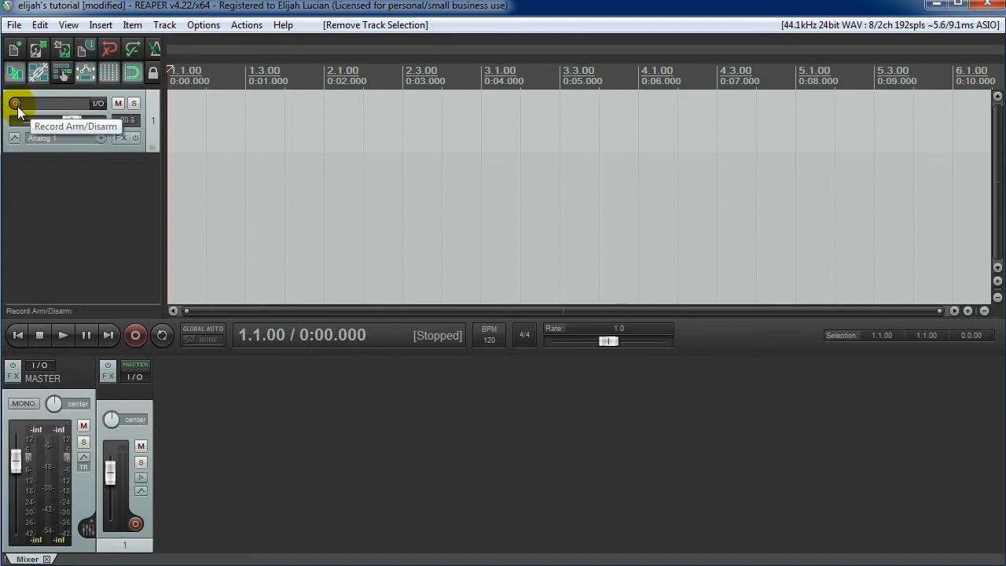
pyautogui.click(105, 138)
pyautogui.moveTo(119, 148)
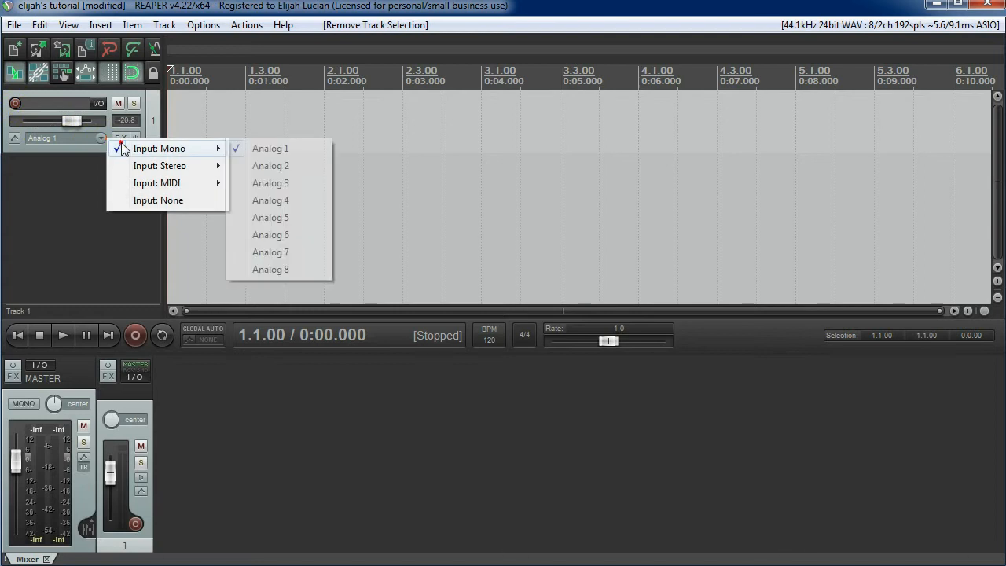
pyautogui.click(257, 150)
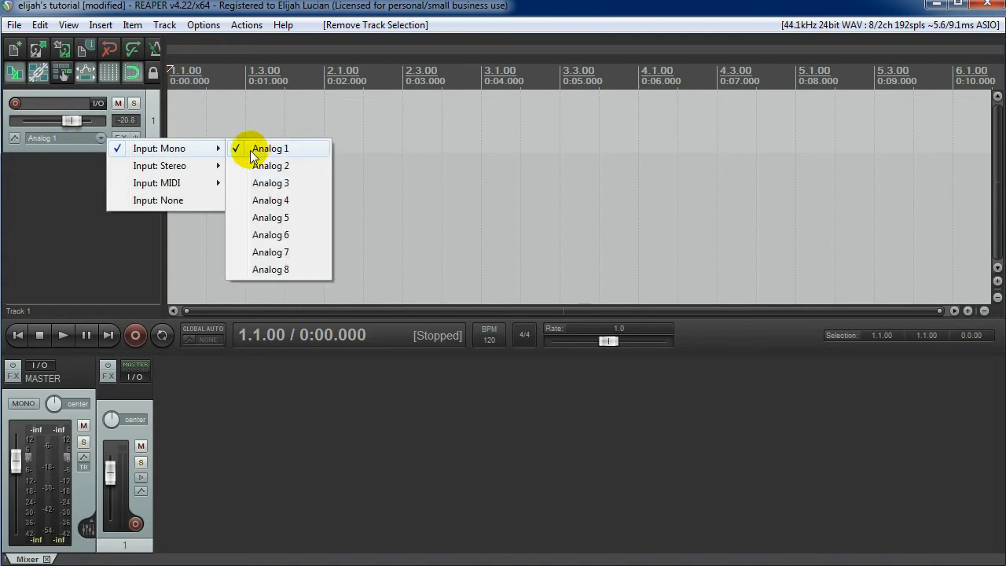
pyautogui.click(281, 149)
pyautogui.click(135, 195)
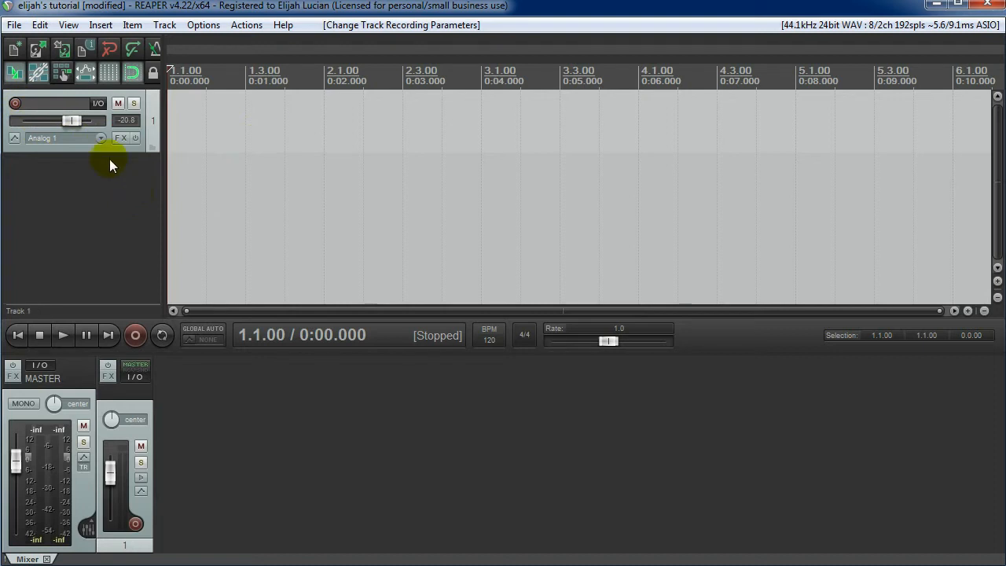
# Arm track 1, record a take of about 4 seconds from the project start, and stop recording.
pyautogui.click(15, 104)
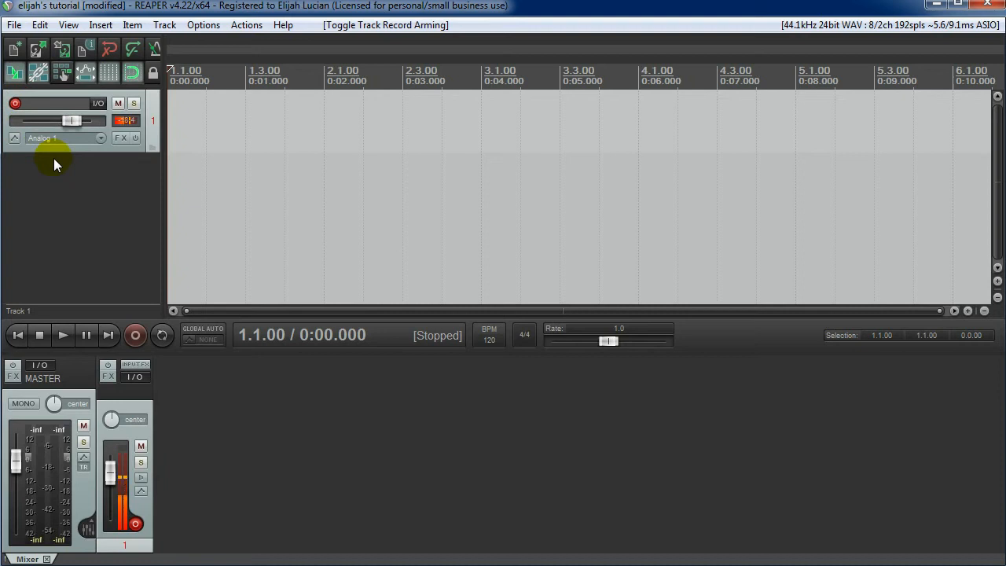
pyautogui.click(137, 342)
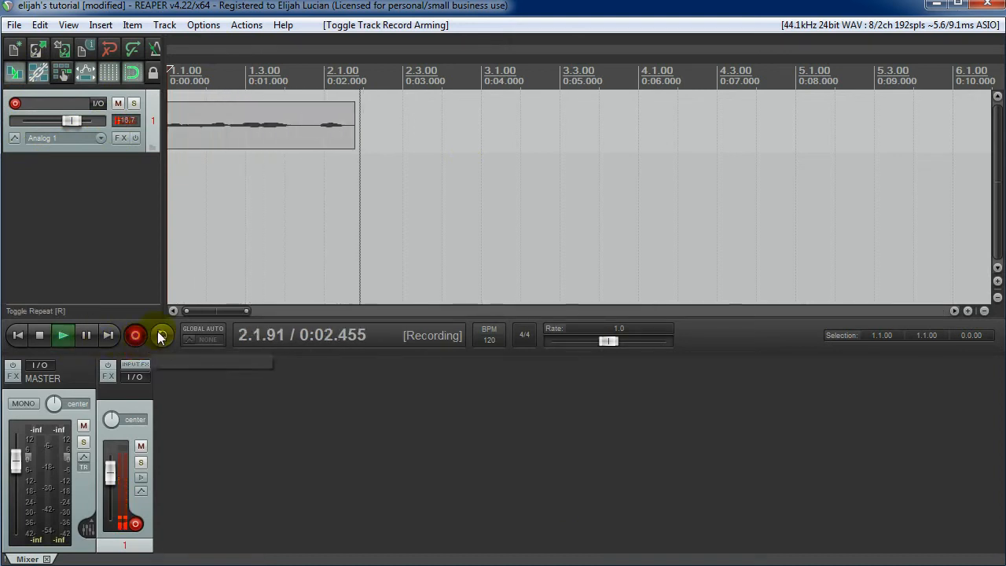
pyautogui.press('space')
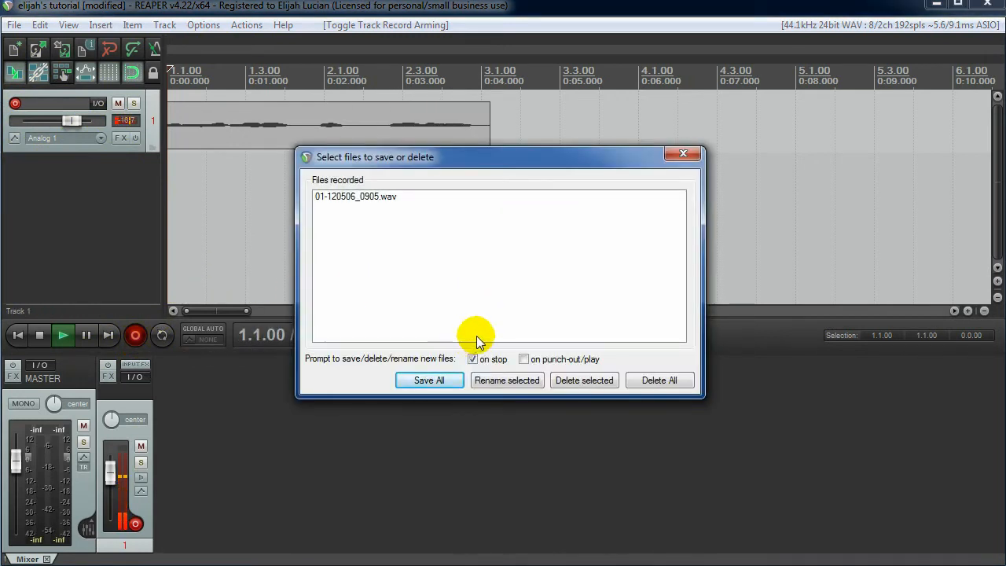
# Switch the save/delete/rename prompt on stop off and back on.
pyautogui.moveTo(341, 159); pyautogui.dragTo(318, 174)
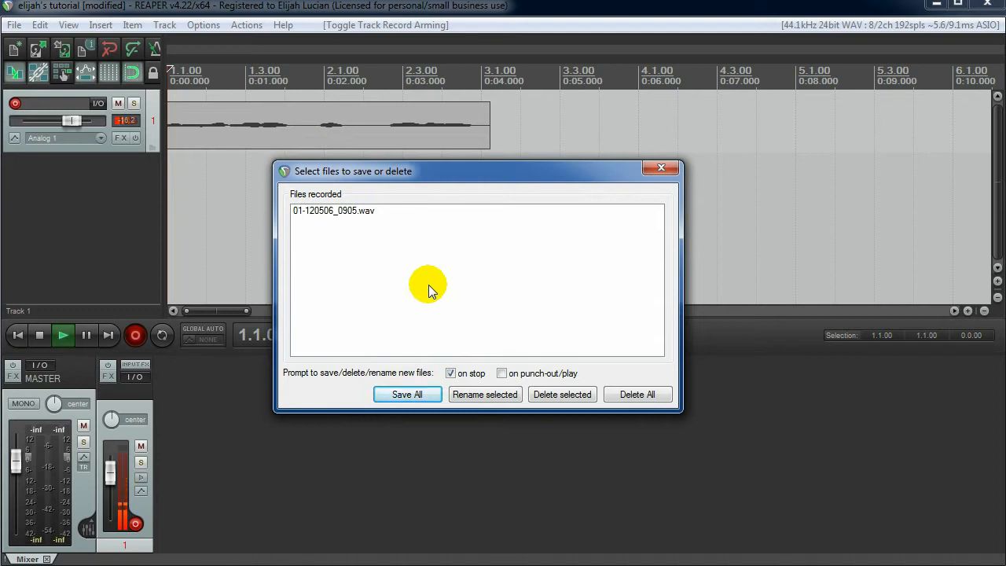
pyautogui.click(450, 375)
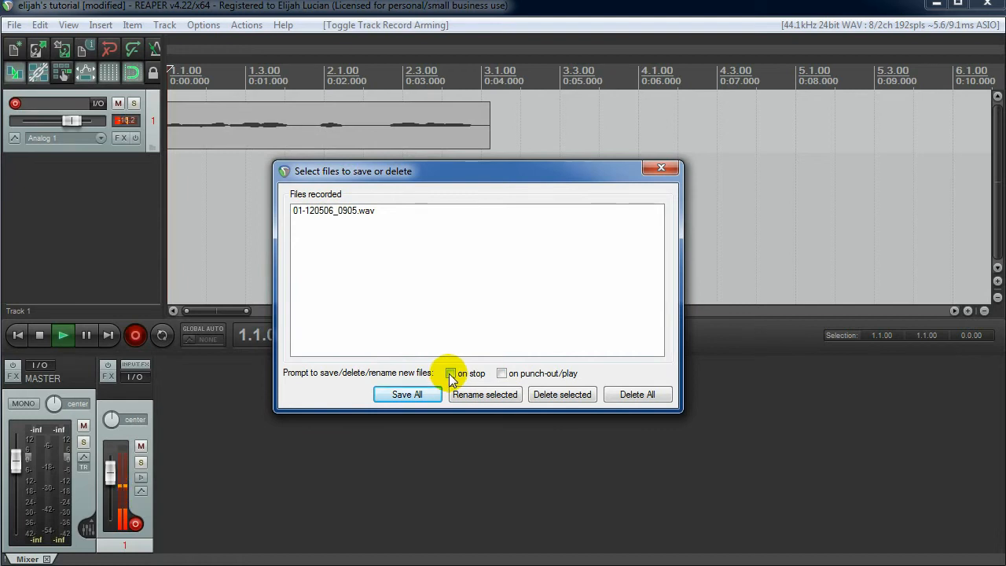
pyautogui.click(450, 375)
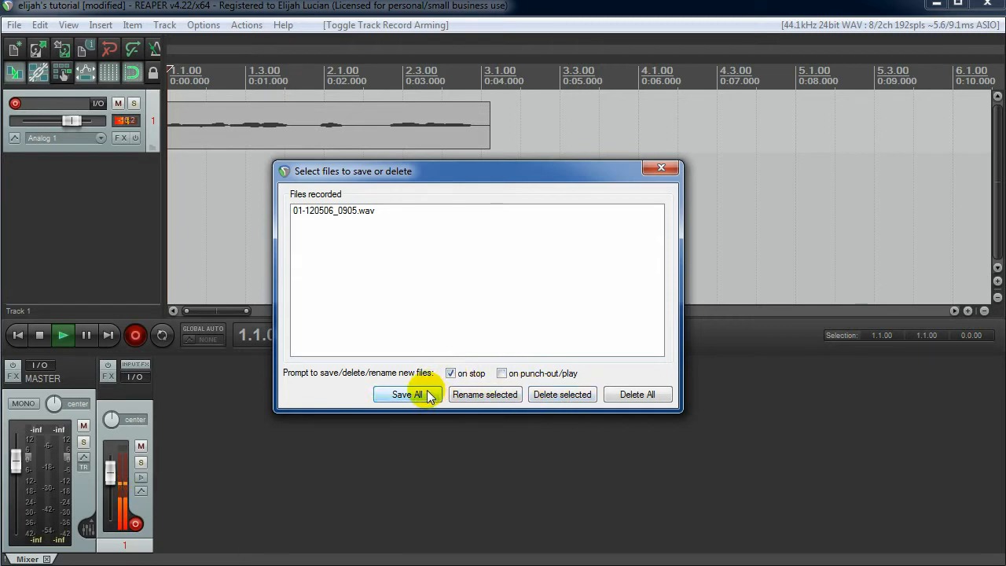
# Select the recorded file and rename it to wow.
pyautogui.click(494, 397)
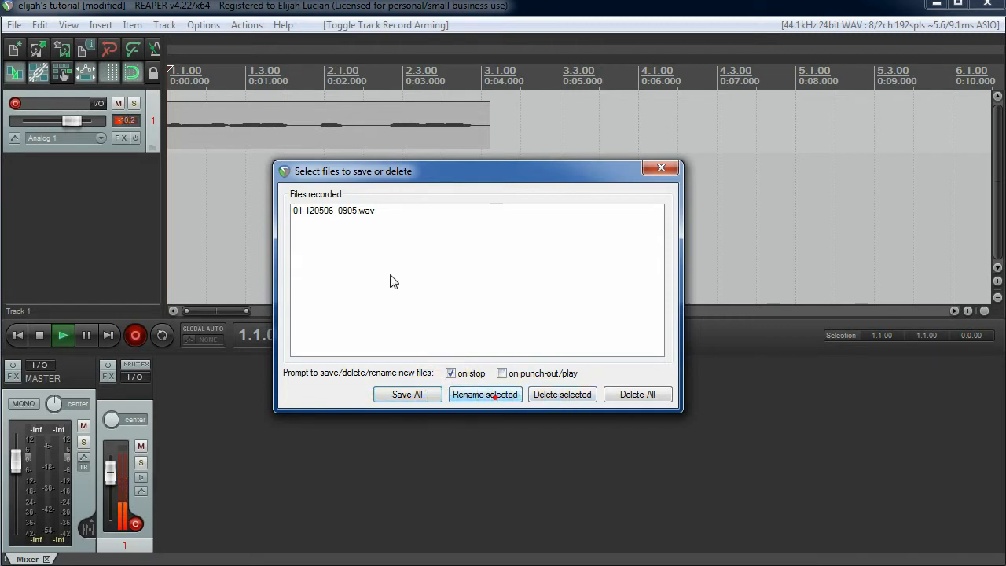
pyautogui.click(403, 213)
pyautogui.click(471, 394)
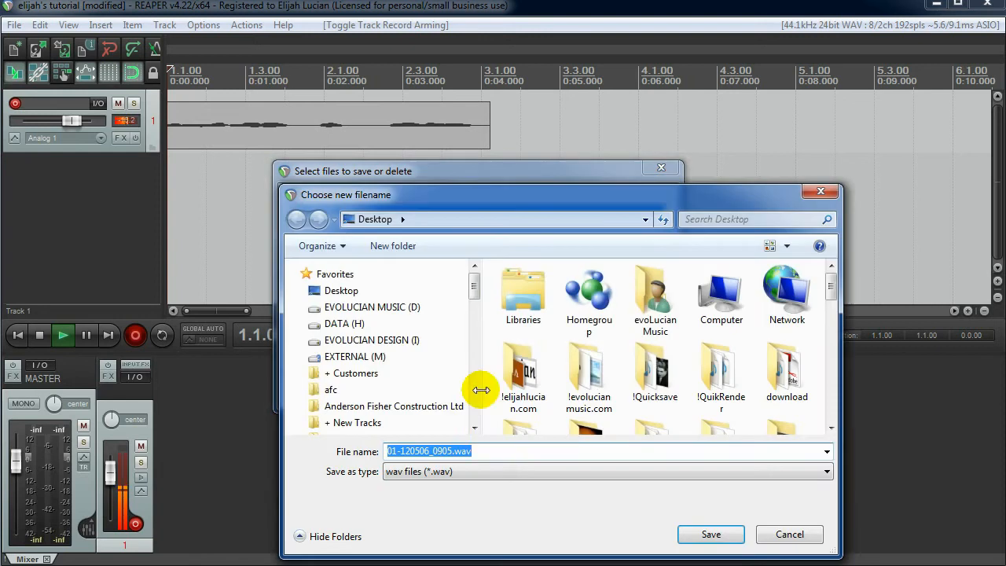
pyautogui.write('wow')
pyautogui.press('Return')
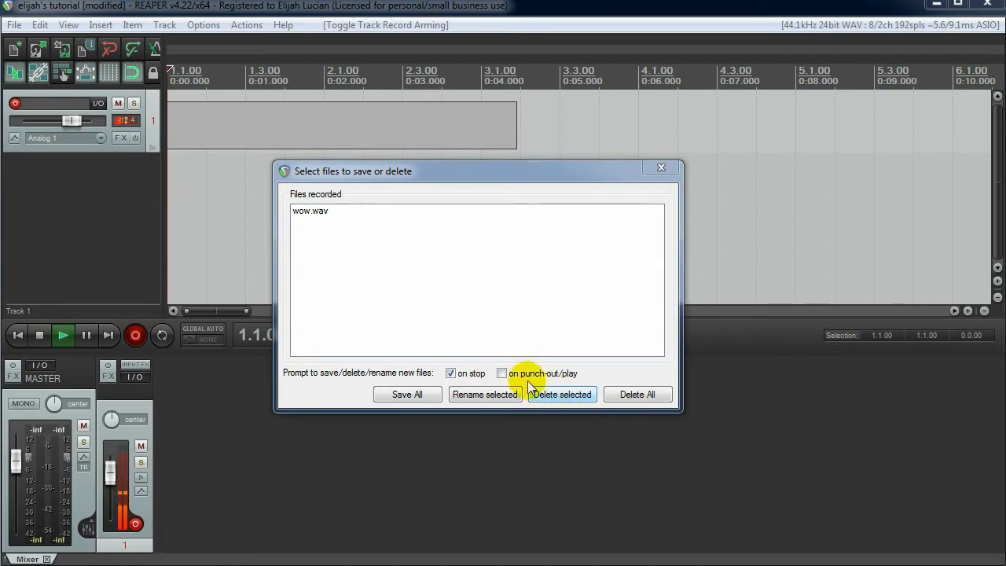
# Delete all the files of this recording, including wow.wav, and confirm the deletion.
pyautogui.click(584, 395)
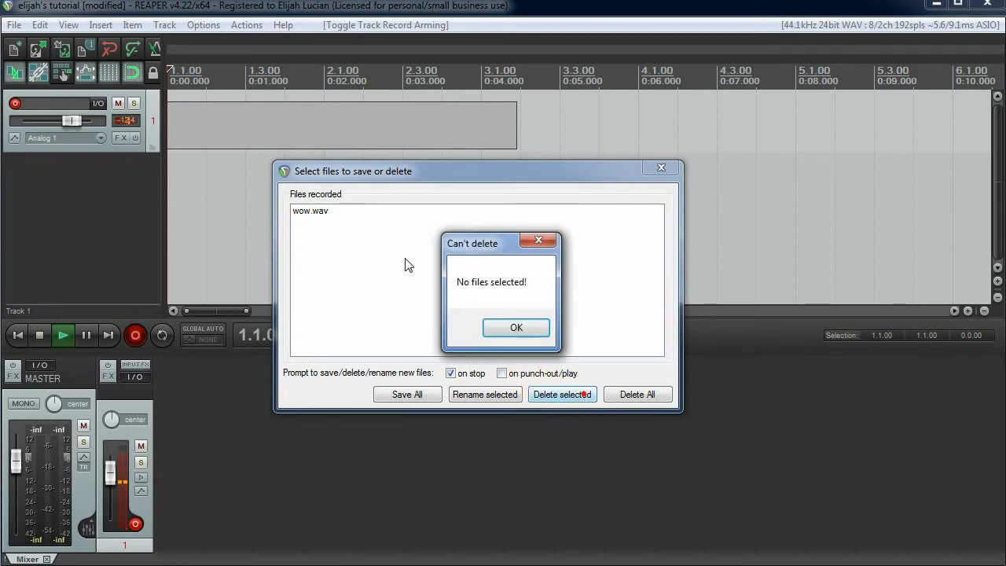
pyautogui.click(533, 325)
pyautogui.click(637, 395)
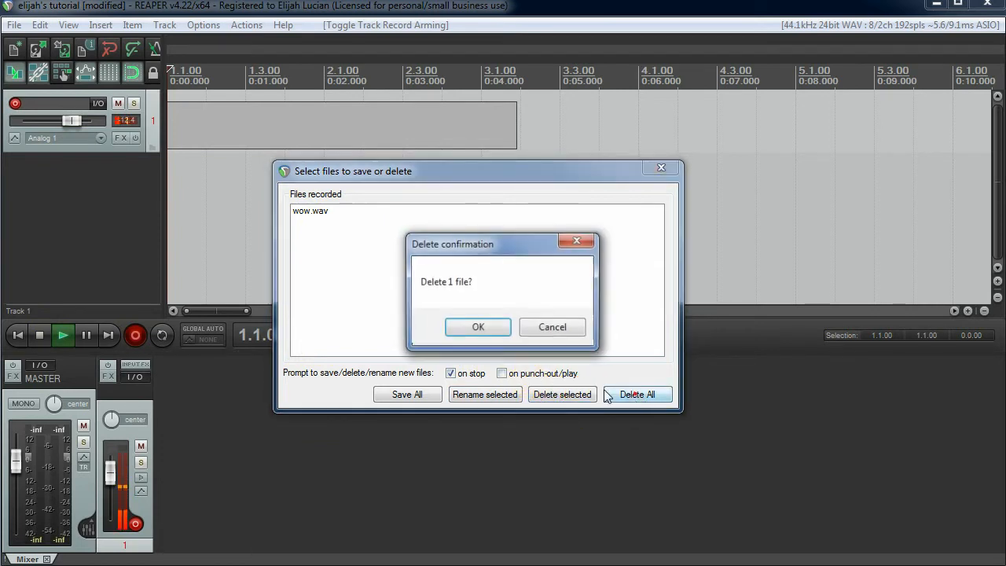
pyautogui.click(485, 326)
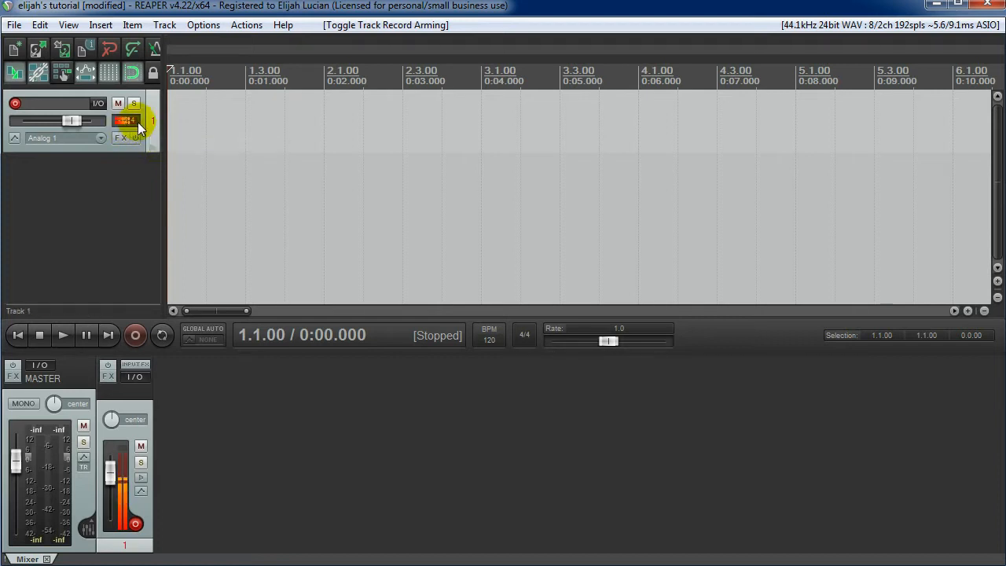
# Record a new take of about 2 seconds on track 1 with repeat off, and save all recorded files.
pyautogui.press('r')
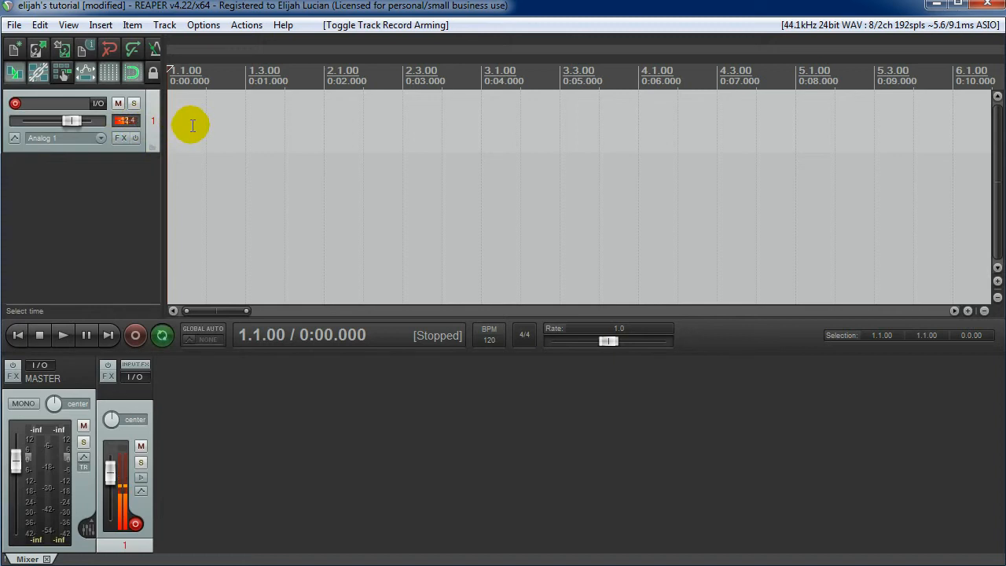
pyautogui.click(180, 128)
pyautogui.press('r')
pyautogui.hotkey('ctrl', 'r')
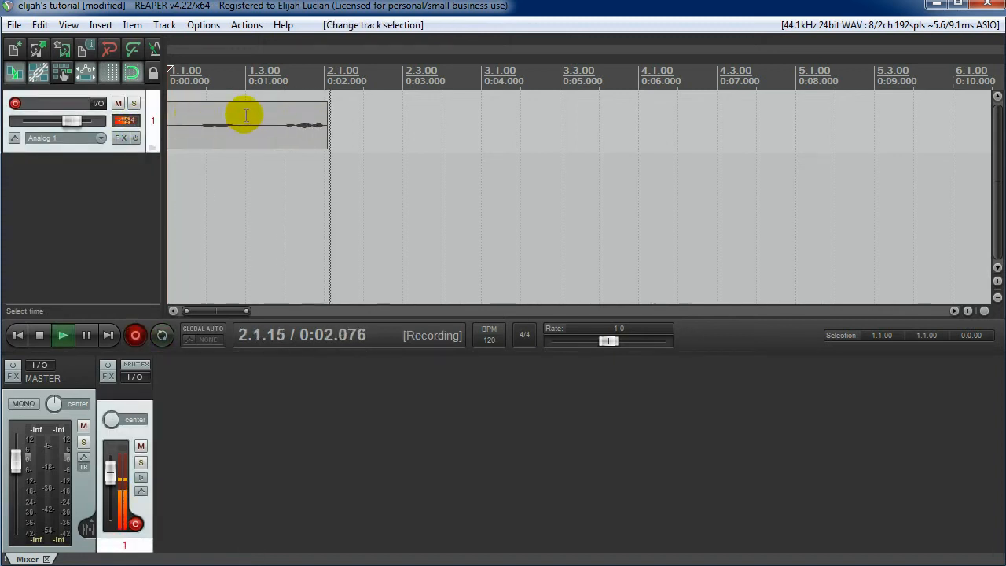
pyautogui.press('space')
pyautogui.click(444, 382)
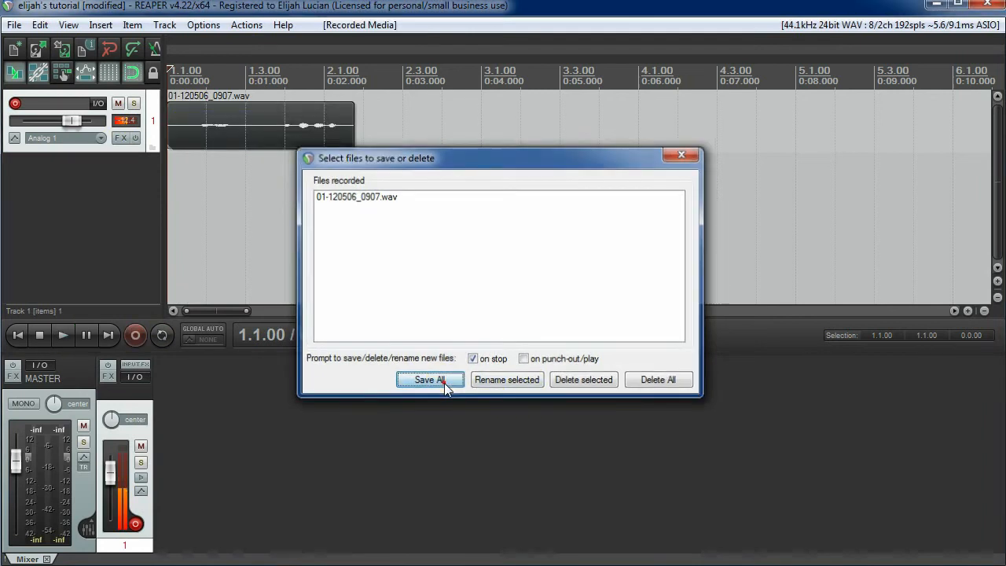
# Play back the new take from the project start and stop playback.
pyautogui.press('space')
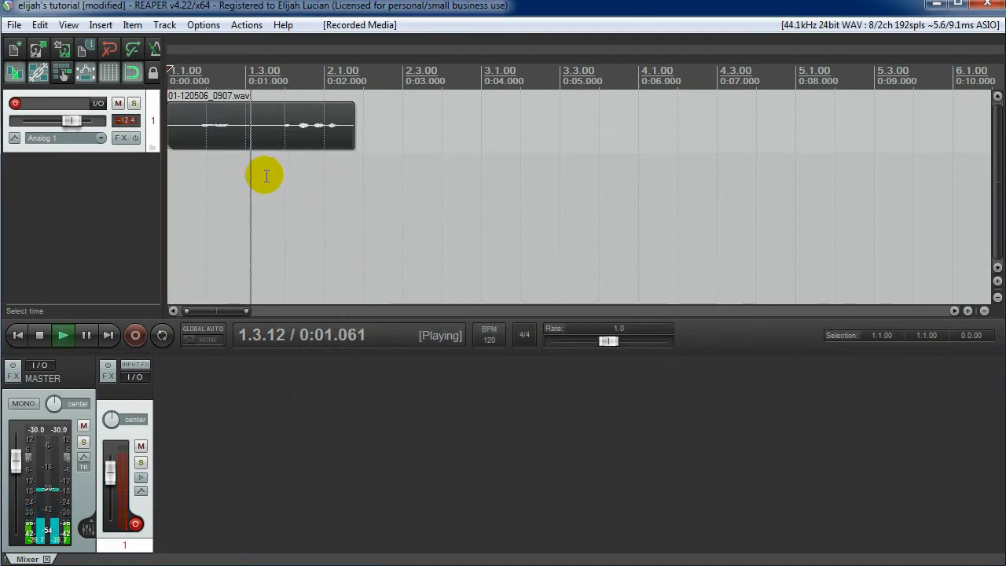
pyautogui.press('space')
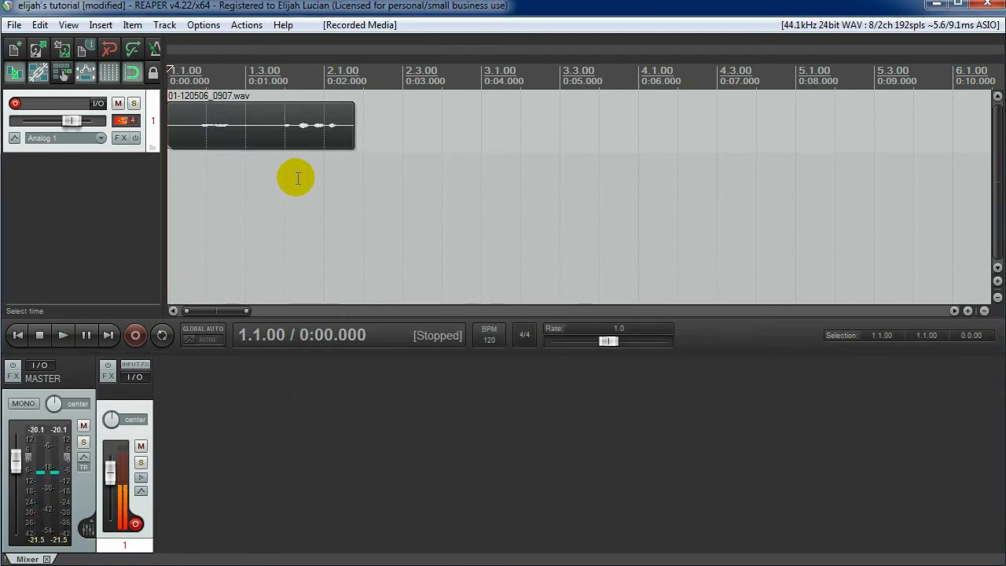
# Delete the recorded take from track 1 and place the edit cursor at the project start.
pyautogui.click(225, 135)
pyautogui.press('Delete')
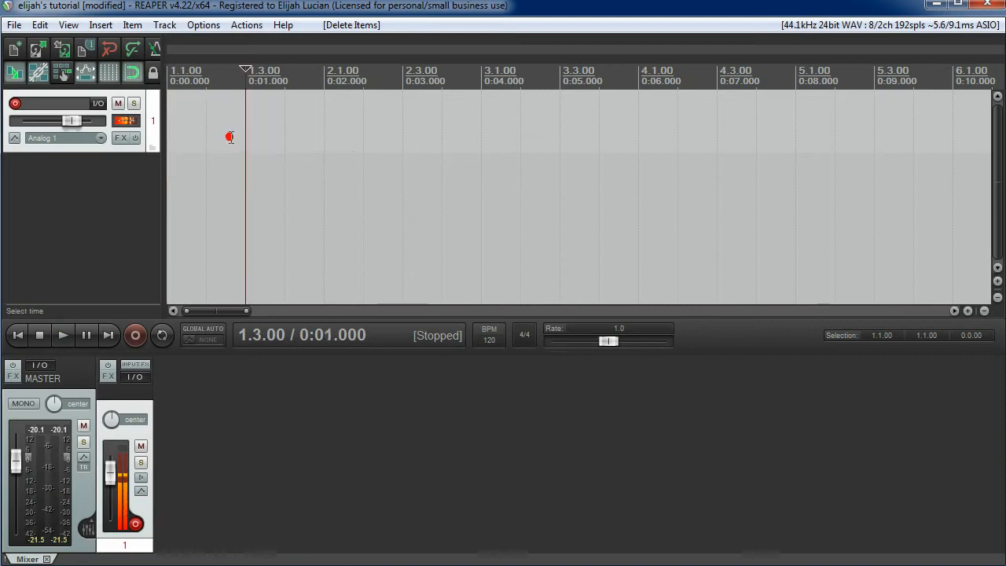
pyautogui.click(178, 138)
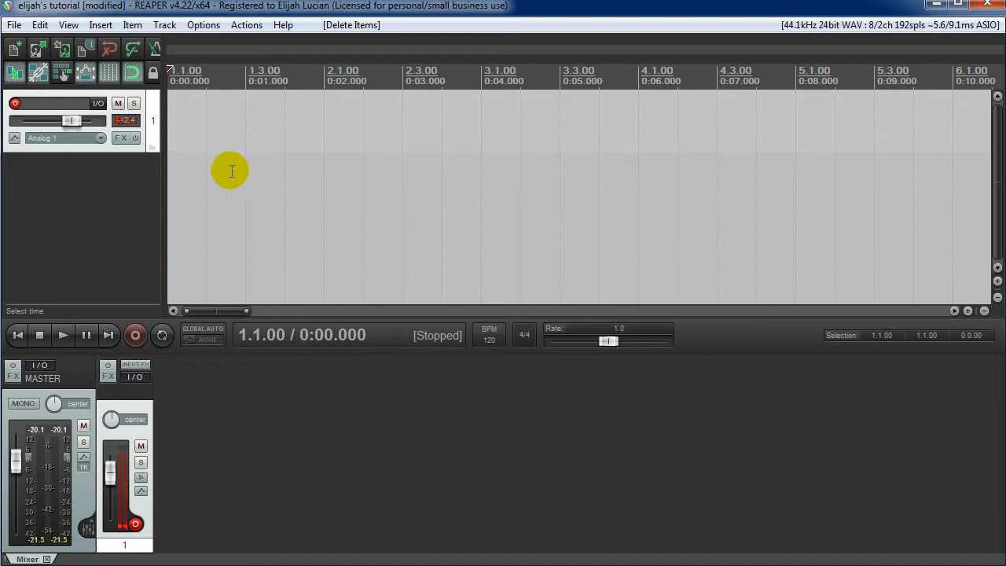
# Widen the track control area and reset the peak reading on track 1's meter.
pyautogui.click(135, 122)
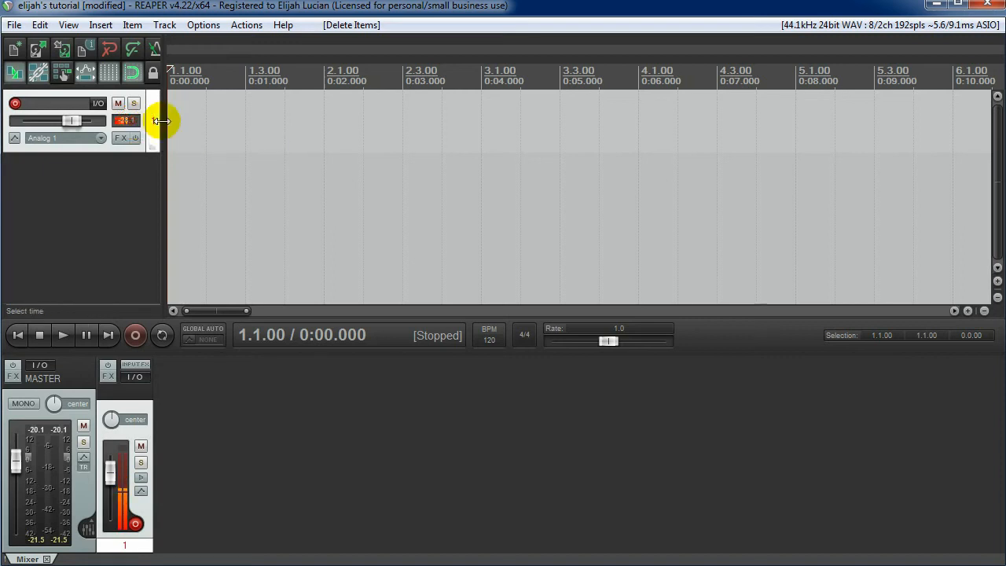
pyautogui.moveTo(162, 118); pyautogui.dragTo(186, 118)
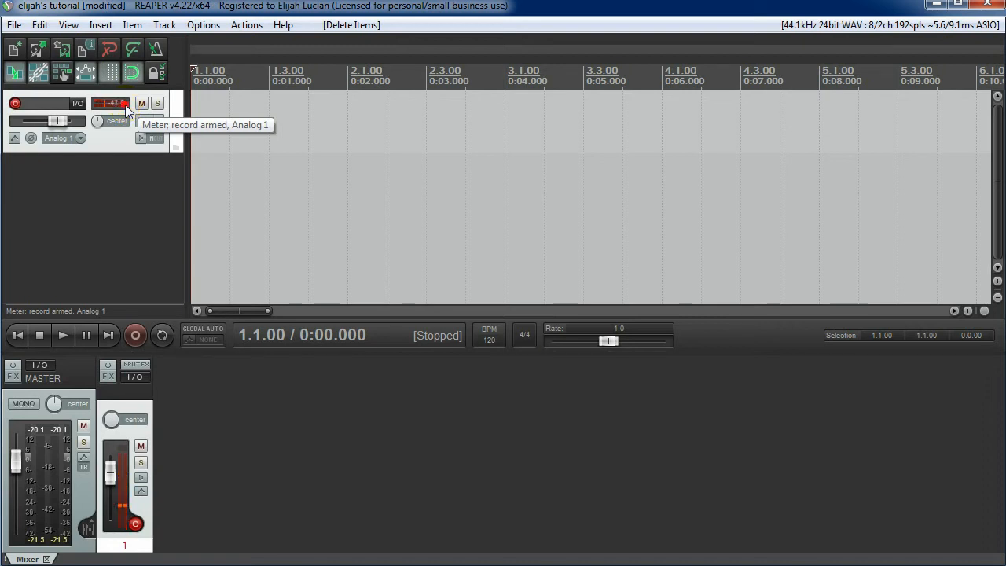
pyautogui.click(123, 110)
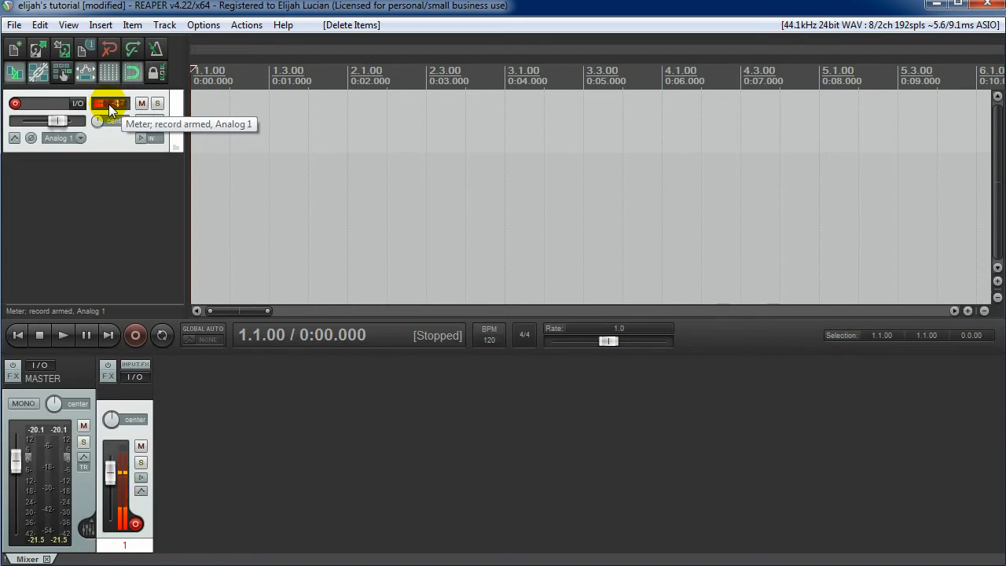
# Lower track 1's volume to about -3.63 dB and reset its peak meter.
pyautogui.moveTo(62, 121); pyautogui.dragTo(56, 122)
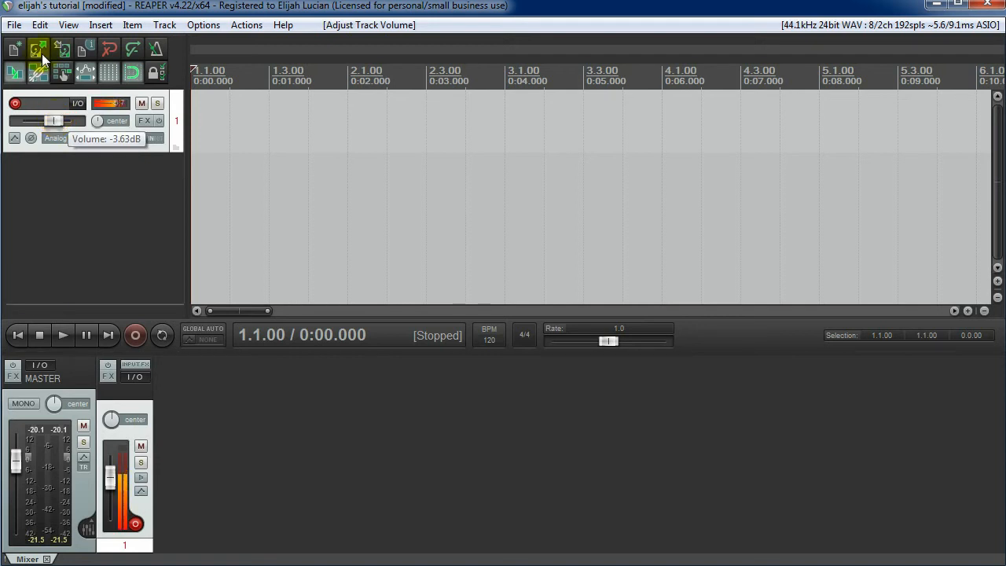
pyautogui.click(118, 109)
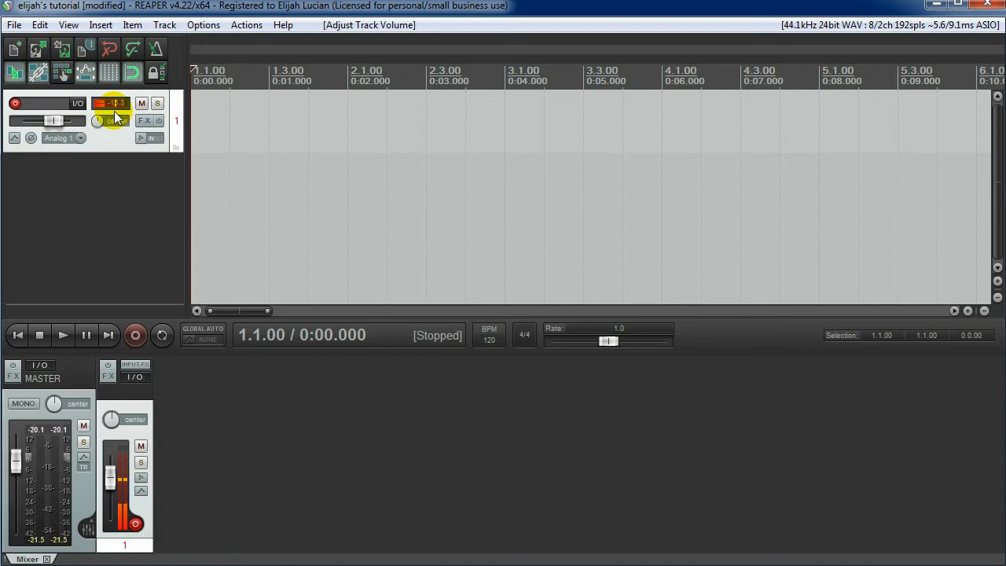
pyautogui.rightClick(114, 111)
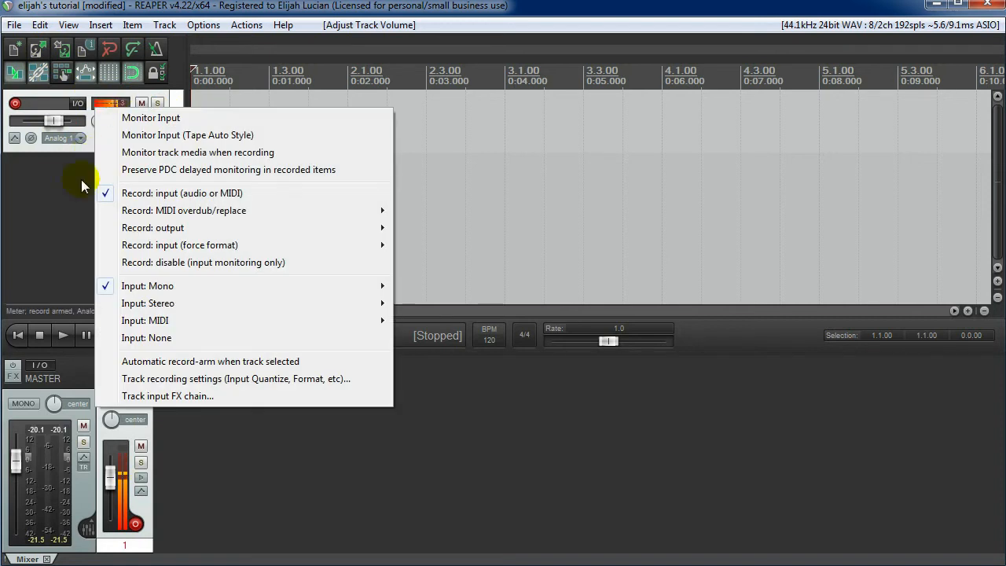
pyautogui.click(81, 180)
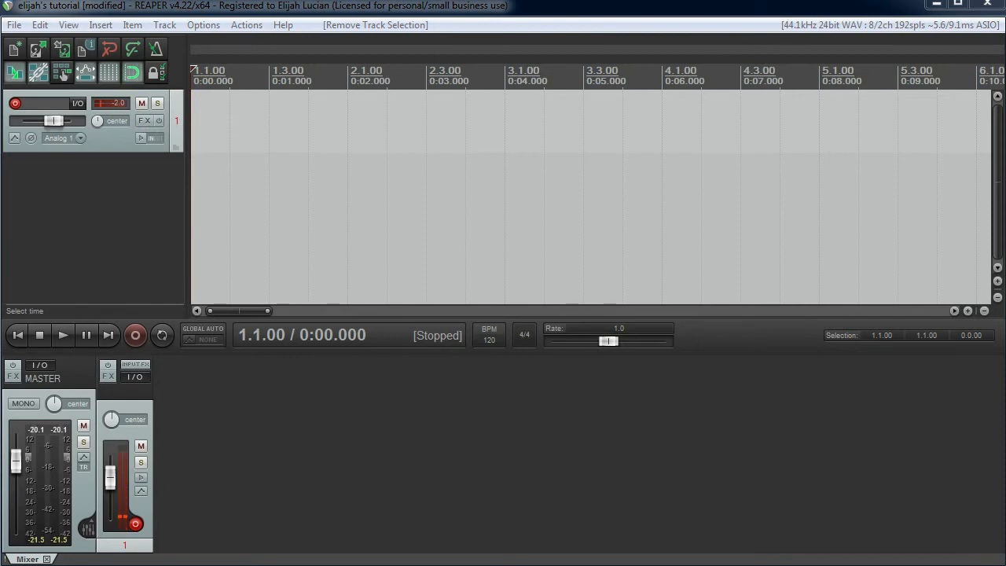
# Turn on record monitoring for track 1.
pyautogui.click(149, 118)
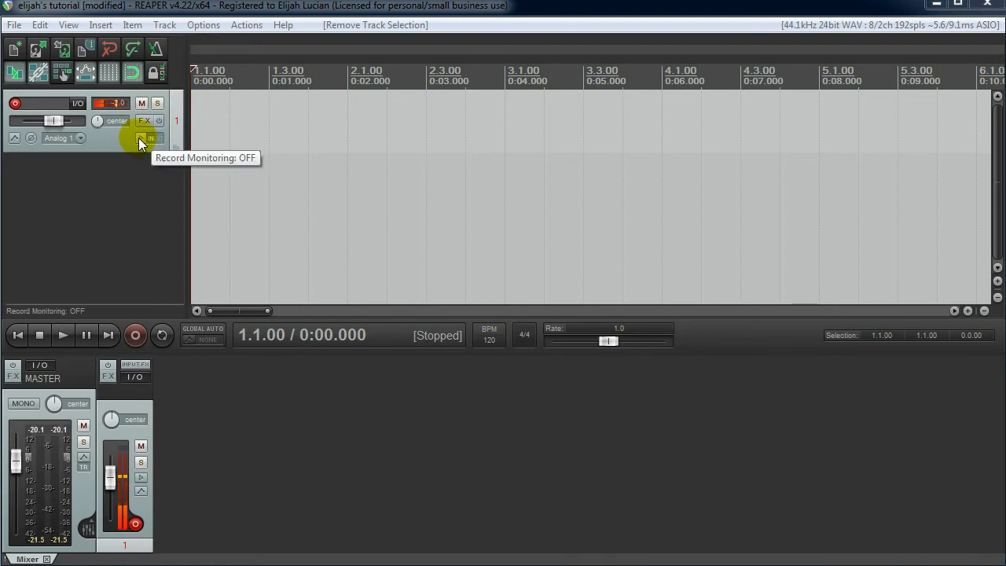
pyautogui.click(139, 138)
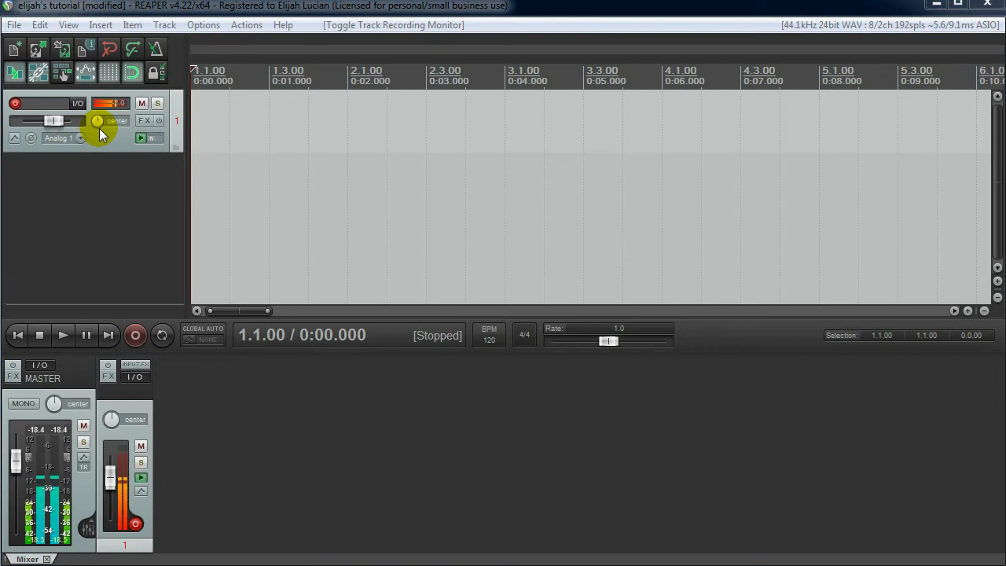
# Open the audio device preferences and choose DirectSound as the audio system.
pyautogui.click(39, 24)
pyautogui.moveTo(203, 24)
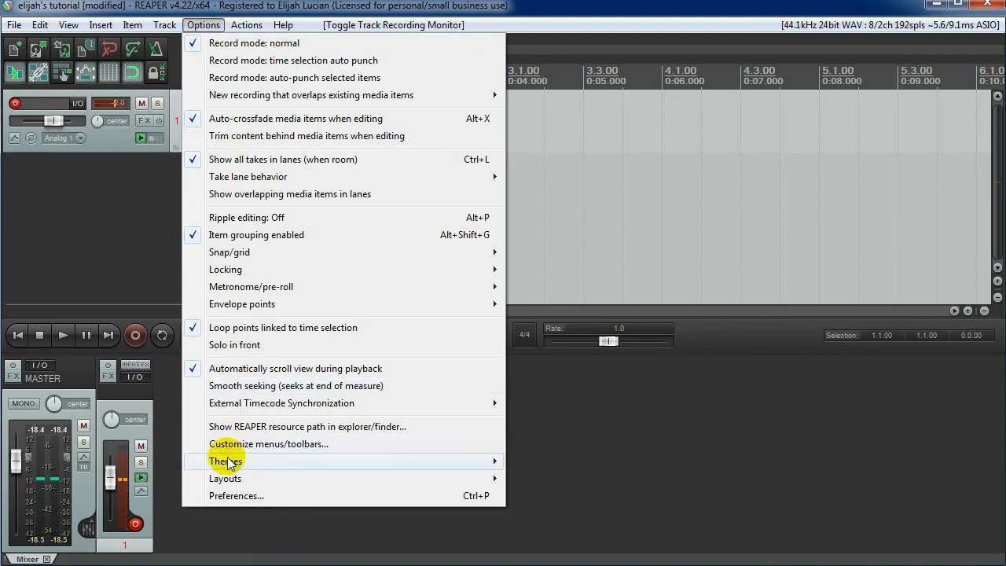
pyautogui.click(236, 496)
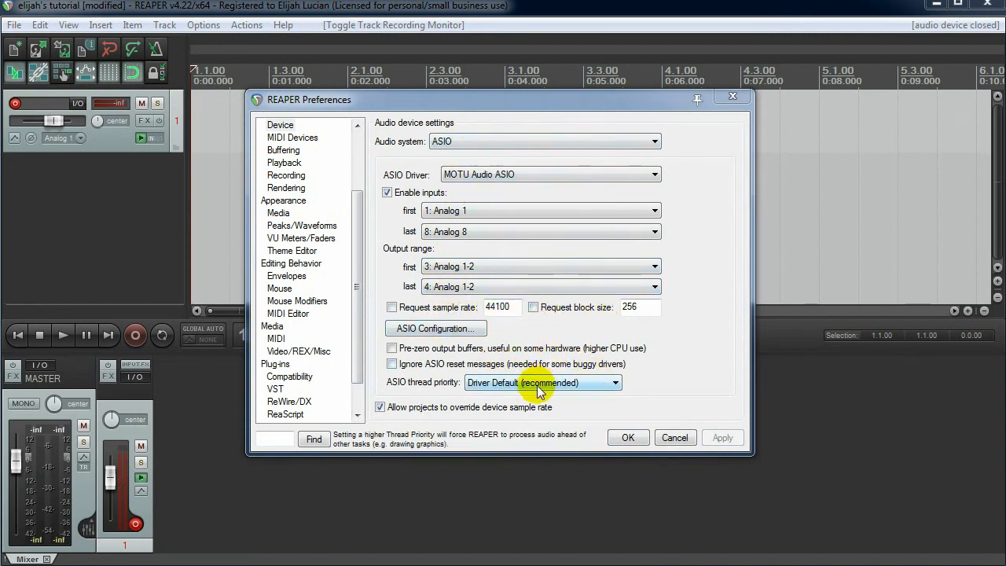
pyautogui.click(494, 138)
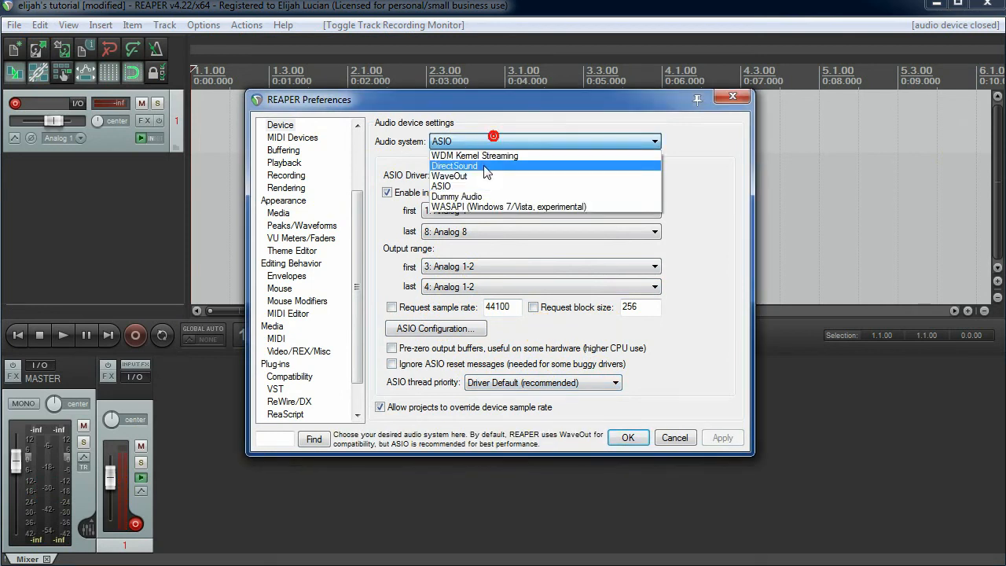
pyautogui.click(481, 166)
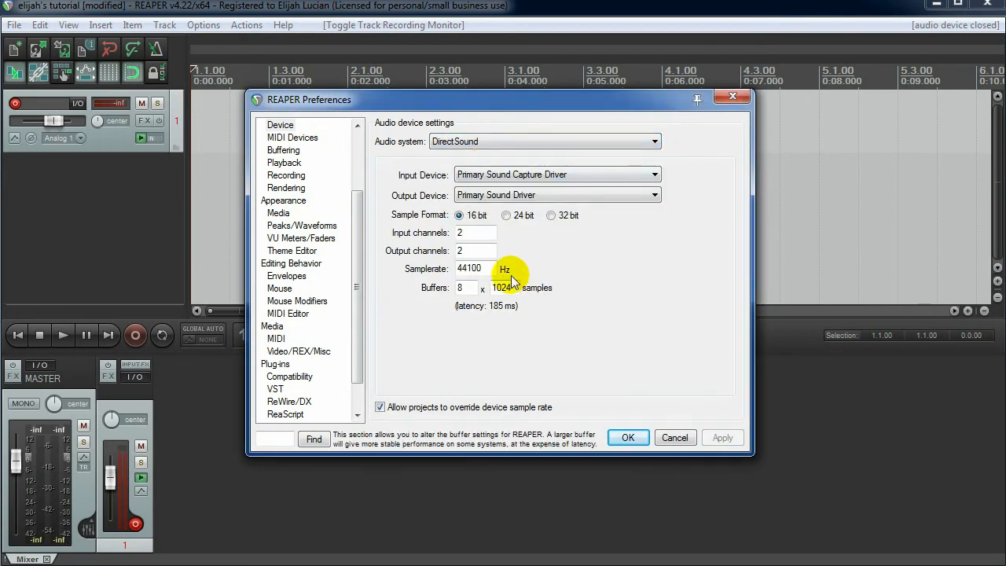
# Set the DirectSound buffers to 4 x 256 samples, and close the preferences without saving.
pyautogui.doubleClick(503, 288)
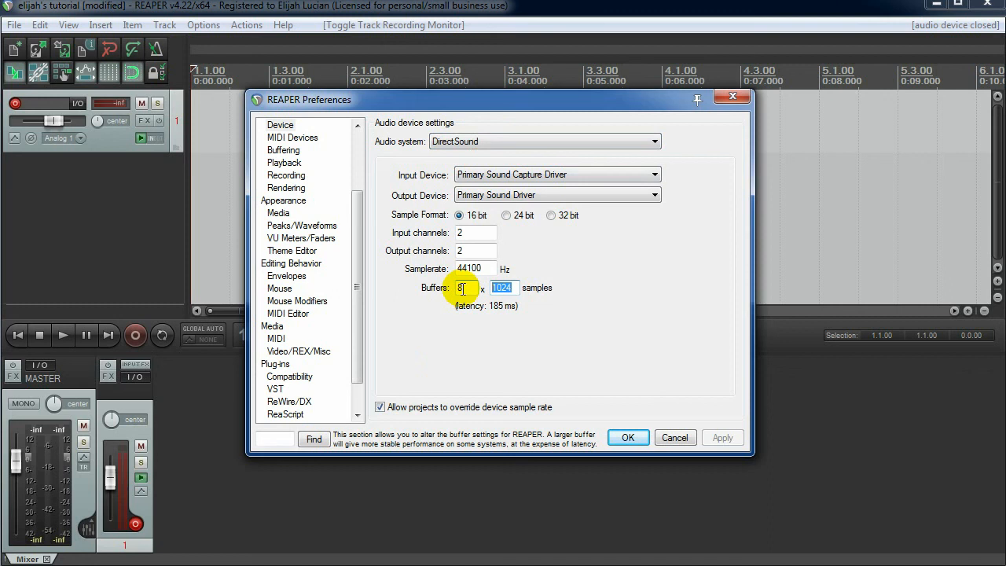
pyautogui.write('256')
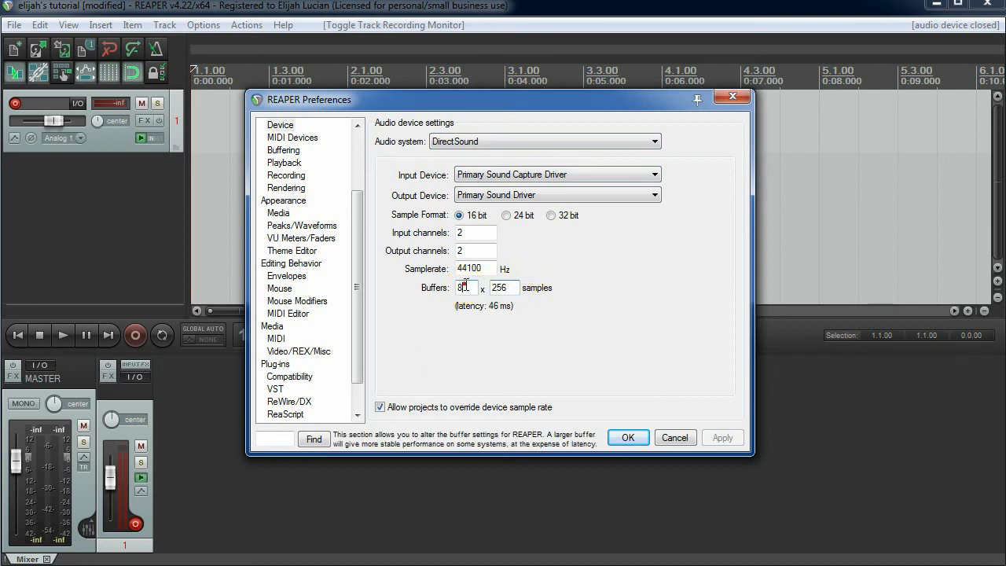
pyautogui.click(469, 285)
pyautogui.doubleClick(462, 287)
pyautogui.write('4')
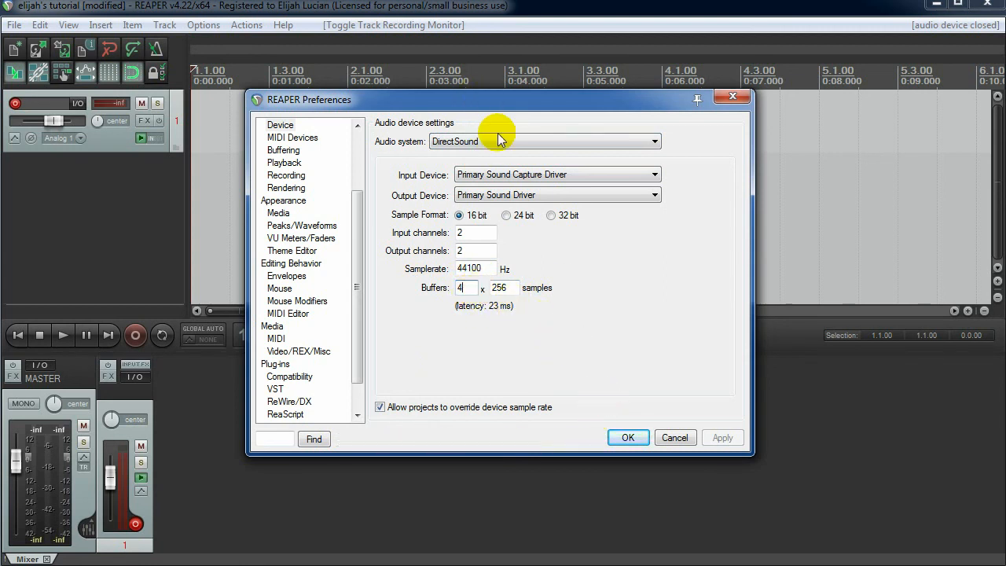
pyautogui.click(674, 437)
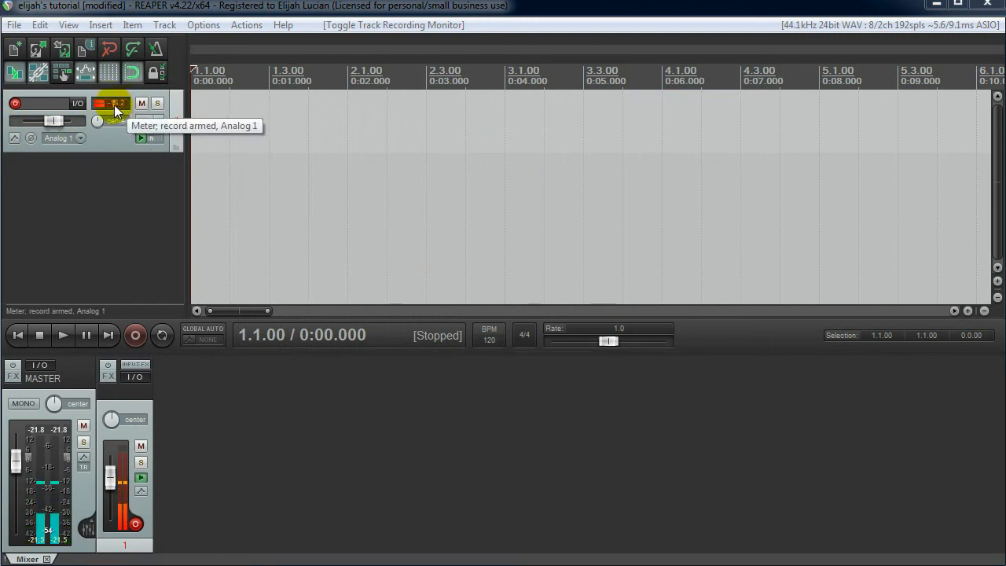
# Cycle track 1's record monitoring through the tape auto style mode to off.
pyautogui.click(141, 137)
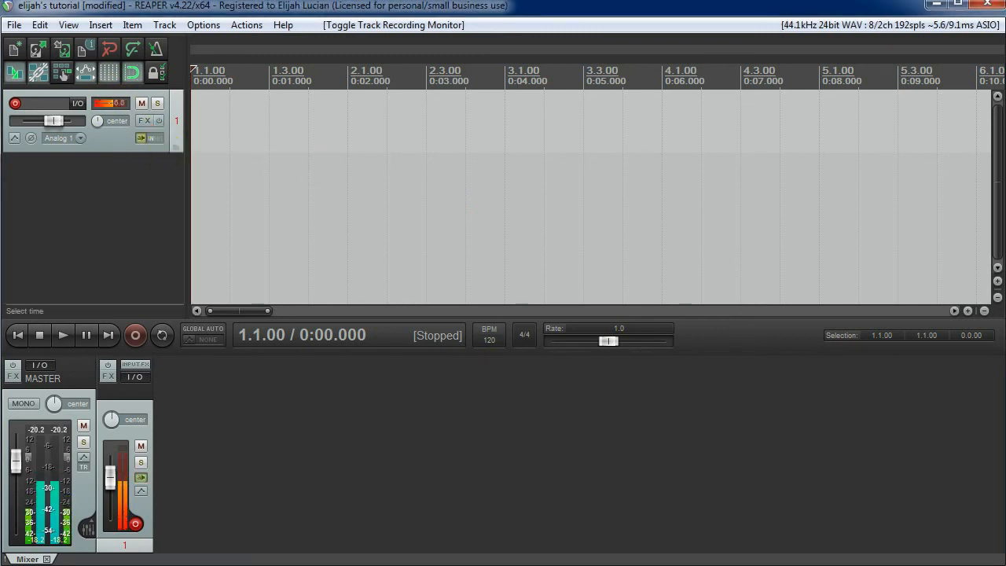
pyautogui.click(140, 138)
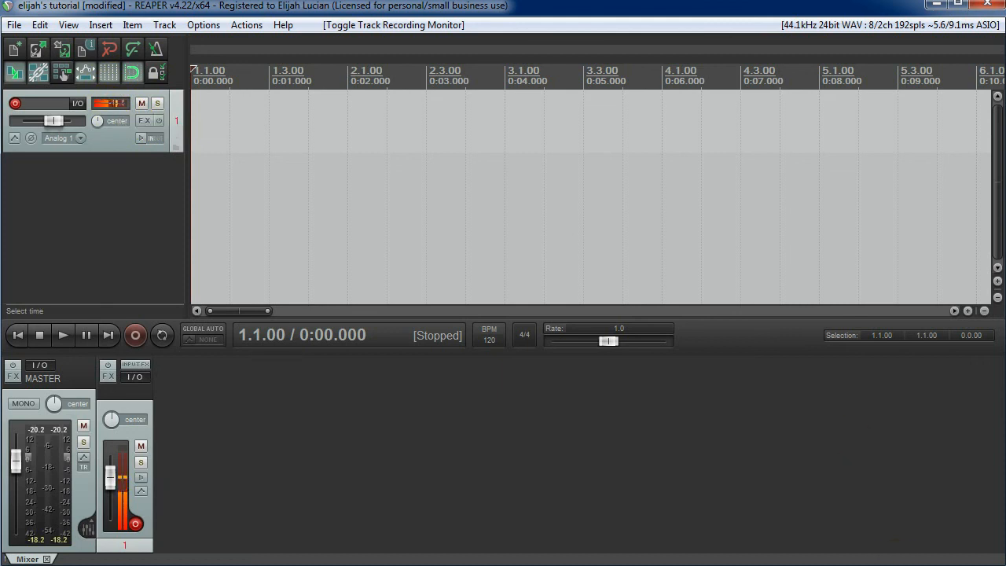
# Switch to the Windows Sound settings and show the list of recording devices.
pyautogui.click(952, 565)
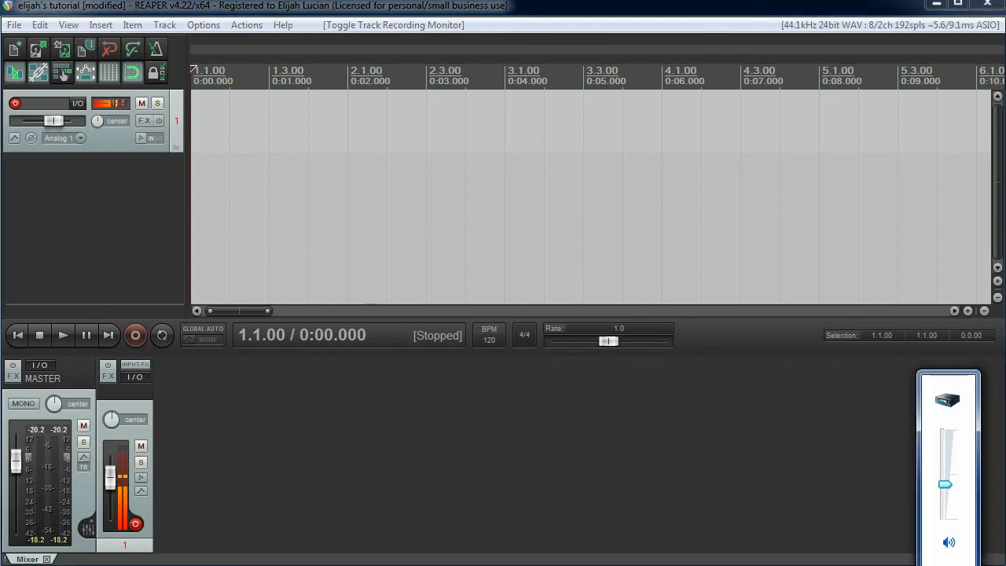
pyautogui.click(952, 565)
pyautogui.rightClick(899, 565)
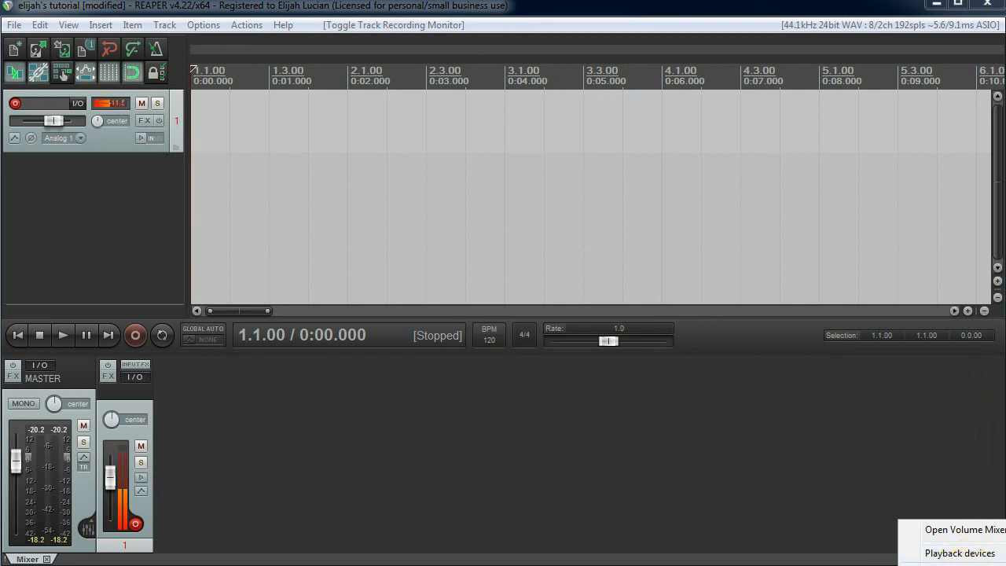
pyautogui.click(954, 565)
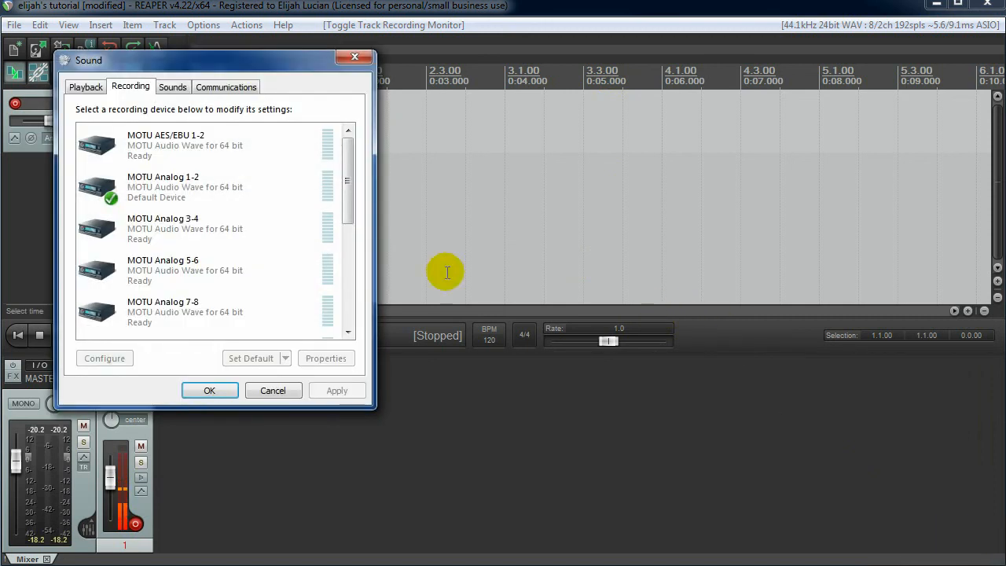
# Open the properties of the MOTU Analog 1-2 recording device and show its level settings.
pyautogui.click(209, 259)
pyautogui.scroll(-1, 229, 265)
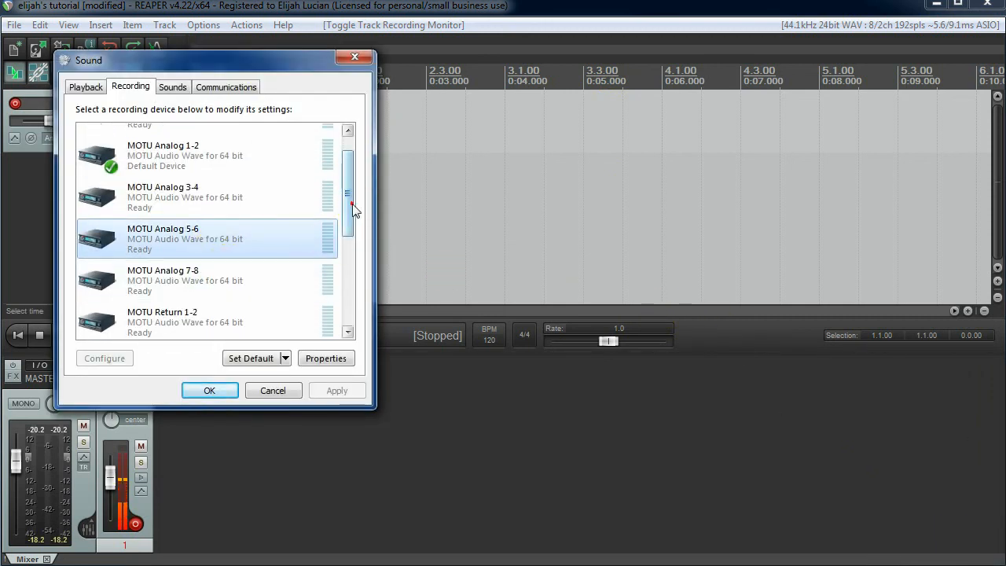
pyautogui.moveTo(348, 191)
pyautogui.mouseDown()
pyautogui.moveTo(349, 306)
pyautogui.moveTo(348, 172)
pyautogui.mouseUp()
pyautogui.click(197, 180)
pyautogui.doubleClick(197, 180)
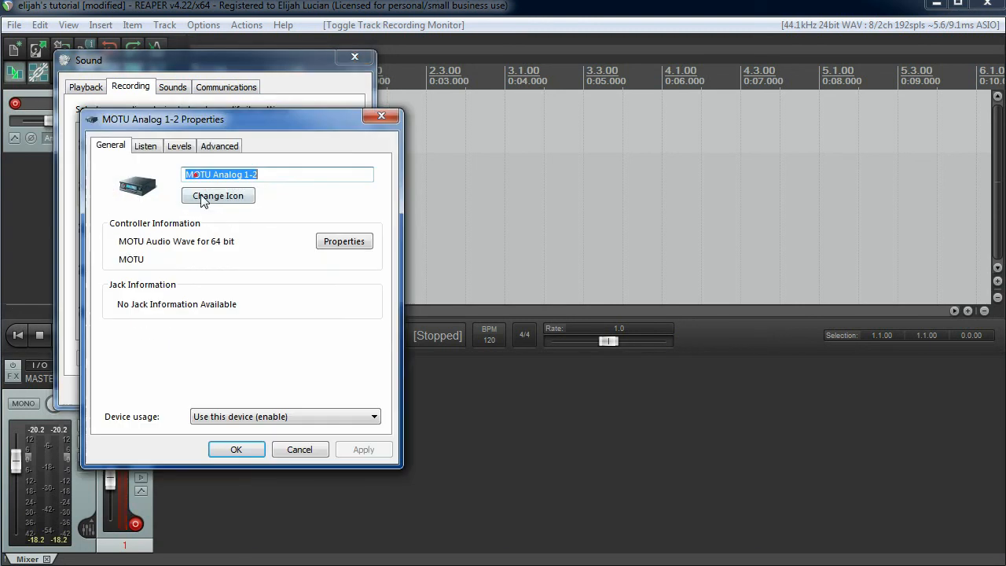
pyautogui.click(146, 146)
pyautogui.click(176, 148)
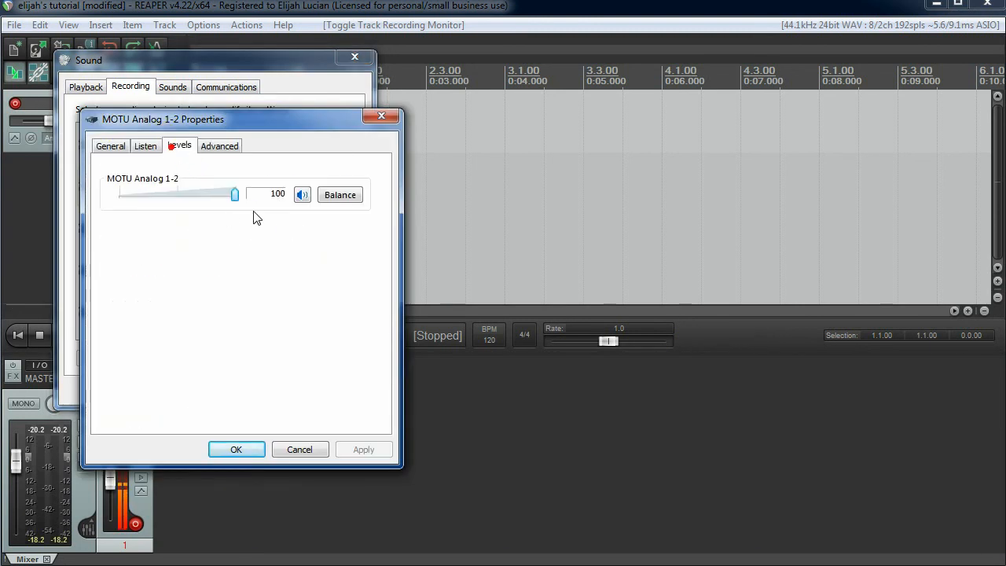
# Try out the MOTU Analog 1-2 input level, return it to 100, and close its properties without saving.
pyautogui.click(236, 195)
pyautogui.moveTo(203, 197)
pyautogui.mouseDown()
pyautogui.moveTo(234, 196)
pyautogui.moveTo(118, 196)
pyautogui.moveTo(231, 191)
pyautogui.moveTo(236, 201)
pyautogui.moveTo(118, 197)
pyautogui.moveTo(254, 202)
pyautogui.moveTo(130, 196)
pyautogui.moveTo(231, 194)
pyautogui.moveTo(223, 195)
pyautogui.mouseUp()
pyautogui.moveTo(154, 200); pyautogui.dragTo(254, 196)
pyautogui.moveTo(295, 121); pyautogui.dragTo(635, 136)
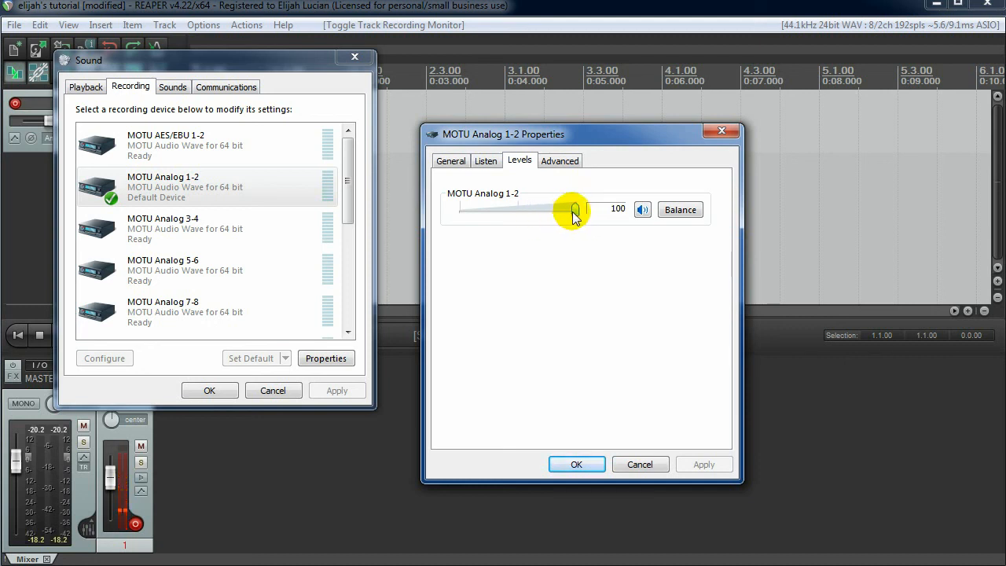
pyautogui.moveTo(576, 215); pyautogui.dragTo(640, 209)
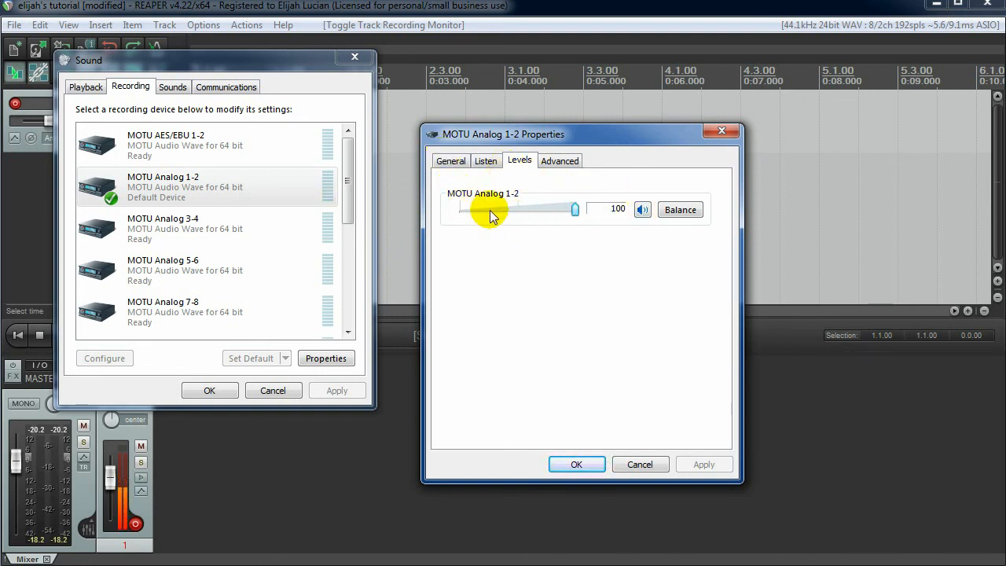
pyautogui.click(343, 172)
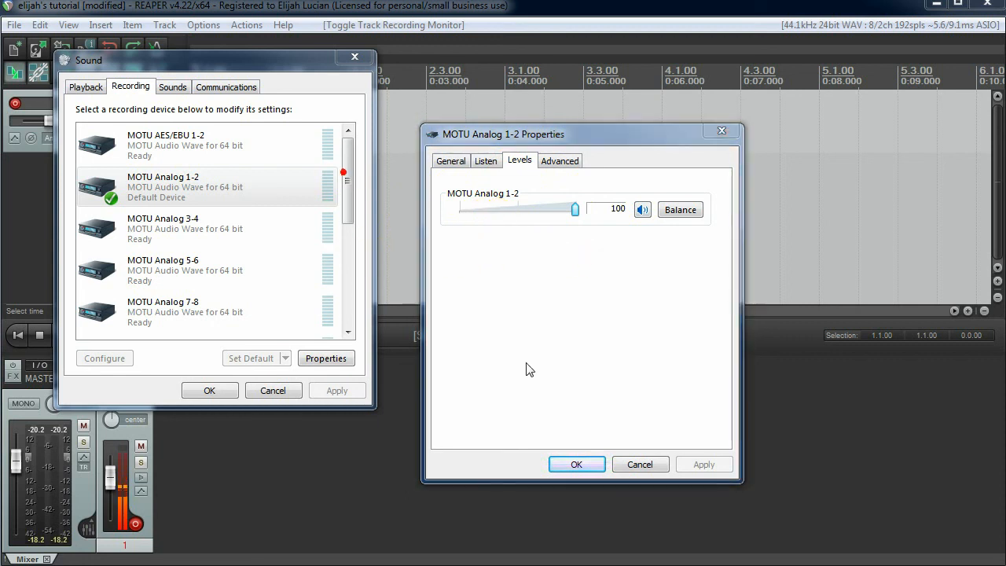
pyautogui.click(640, 465)
# Check the properties of the VIA High Definition Audio Microphone device and close them.
pyautogui.moveTo(348, 154); pyautogui.dragTo(232, 334)
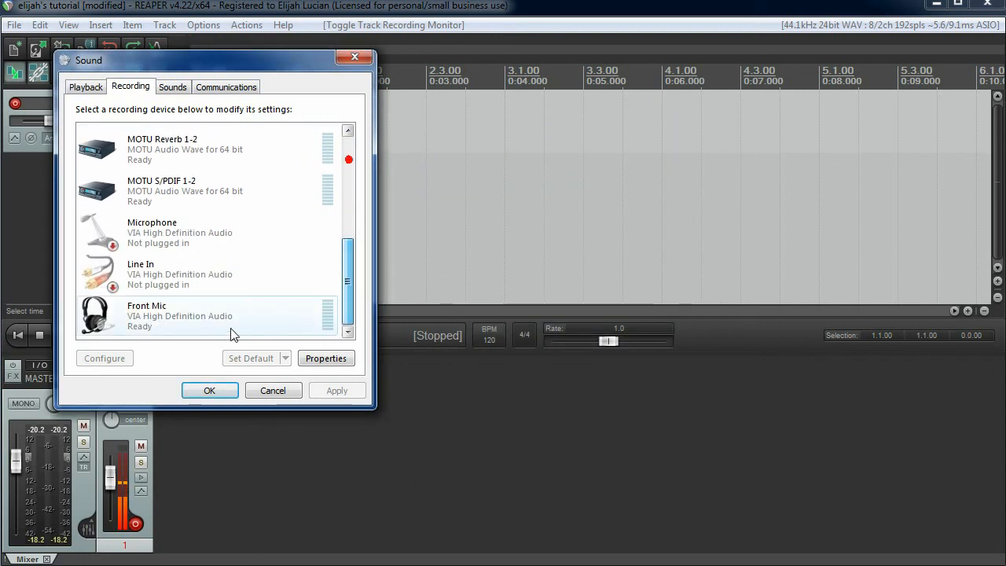
pyautogui.rightClick(186, 244)
pyautogui.click(217, 353)
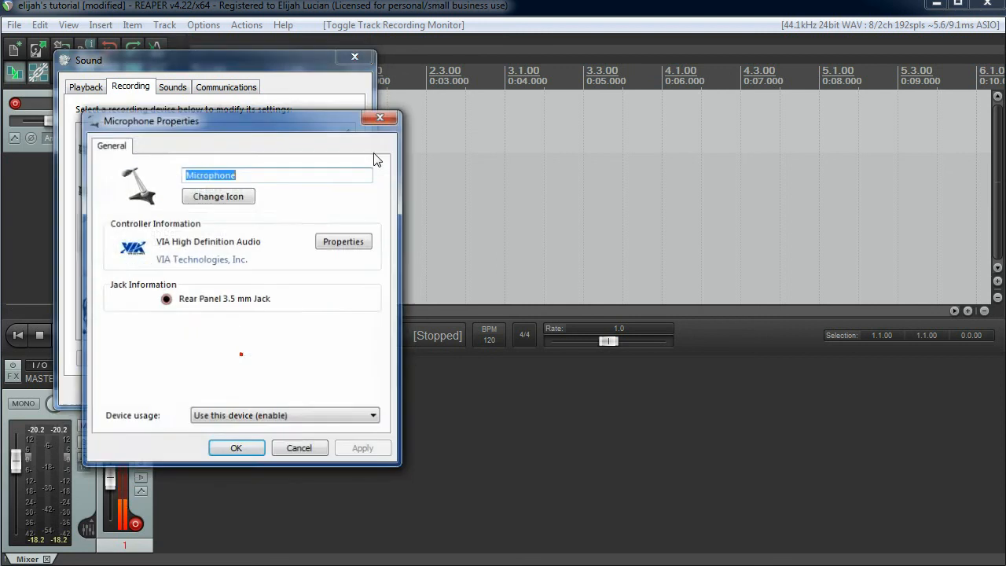
pyautogui.click(374, 123)
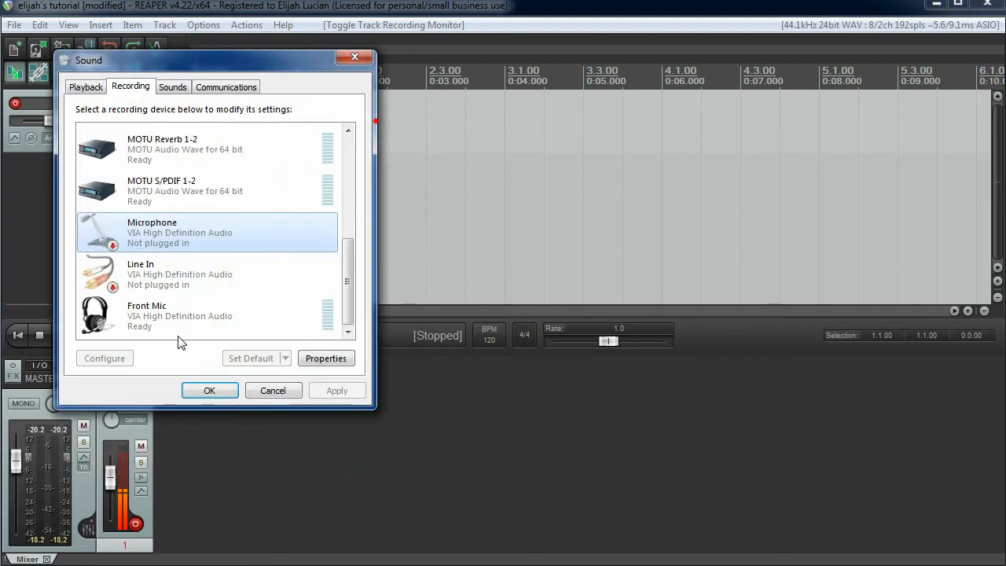
# Open the Front Mic recording device's properties and show its level and microphone boost settings.
pyautogui.click(183, 313)
pyautogui.rightClick(186, 314)
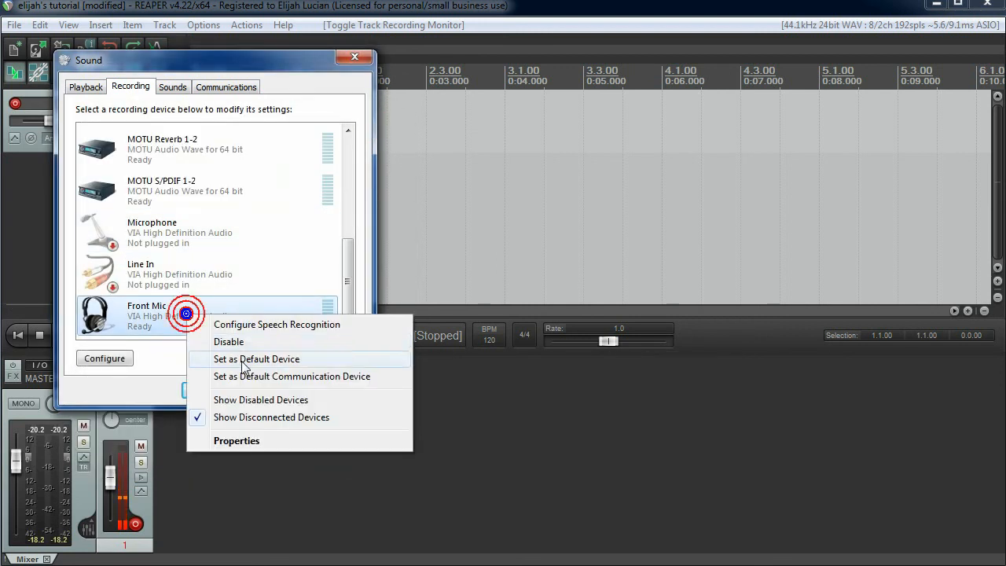
pyautogui.click(248, 441)
pyautogui.click(149, 147)
pyautogui.click(178, 147)
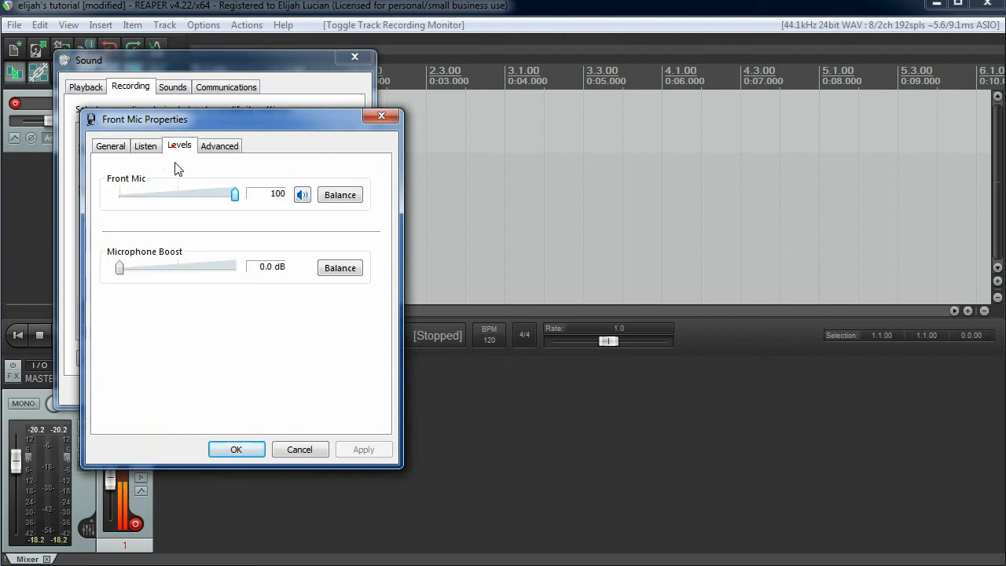
# Try out the Front Mic level and Microphone Boost, return them to 100 and 0.0 dB, and close the properties and sound settings.
pyautogui.moveTo(120, 268); pyautogui.dragTo(183, 275)
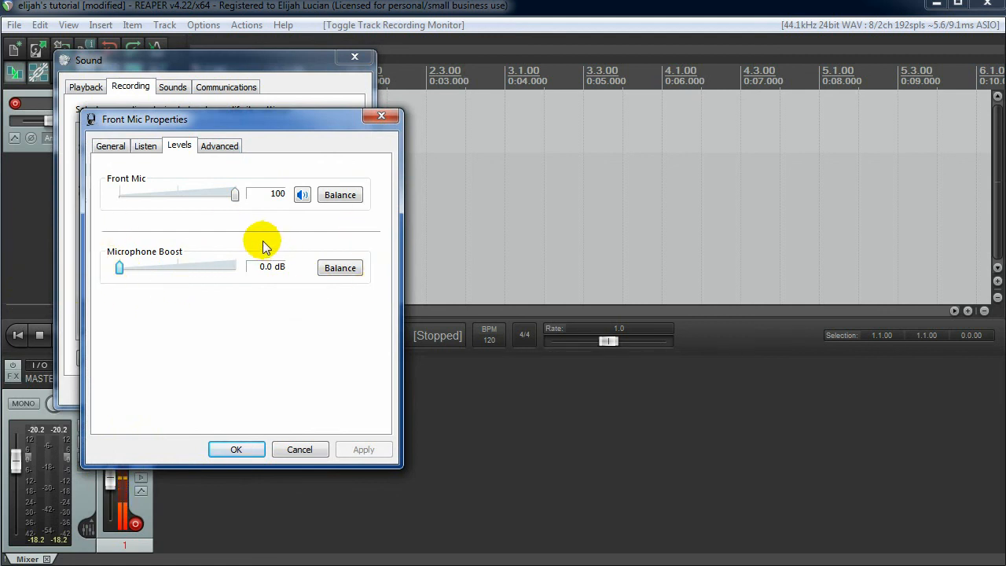
pyautogui.click(236, 195)
pyautogui.moveTo(181, 201); pyautogui.dragTo(252, 198)
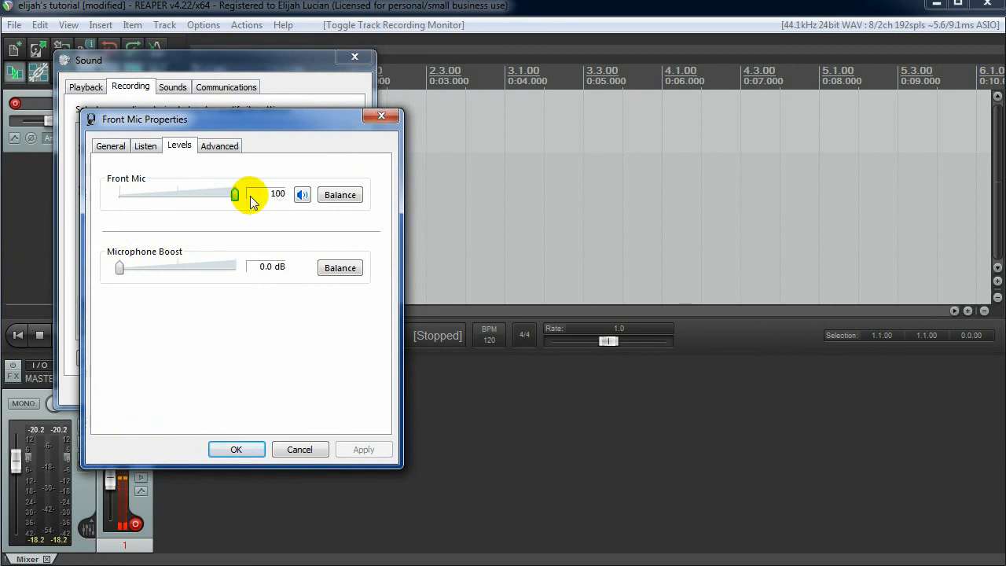
pyautogui.click(130, 277)
pyautogui.moveTo(197, 273); pyautogui.dragTo(119, 268)
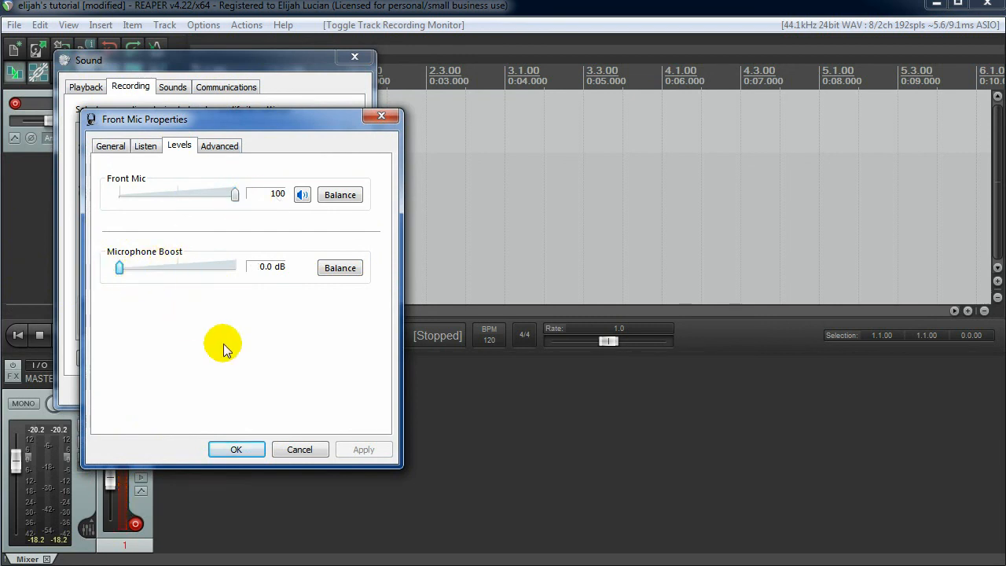
pyautogui.click(382, 117)
pyautogui.click(354, 56)
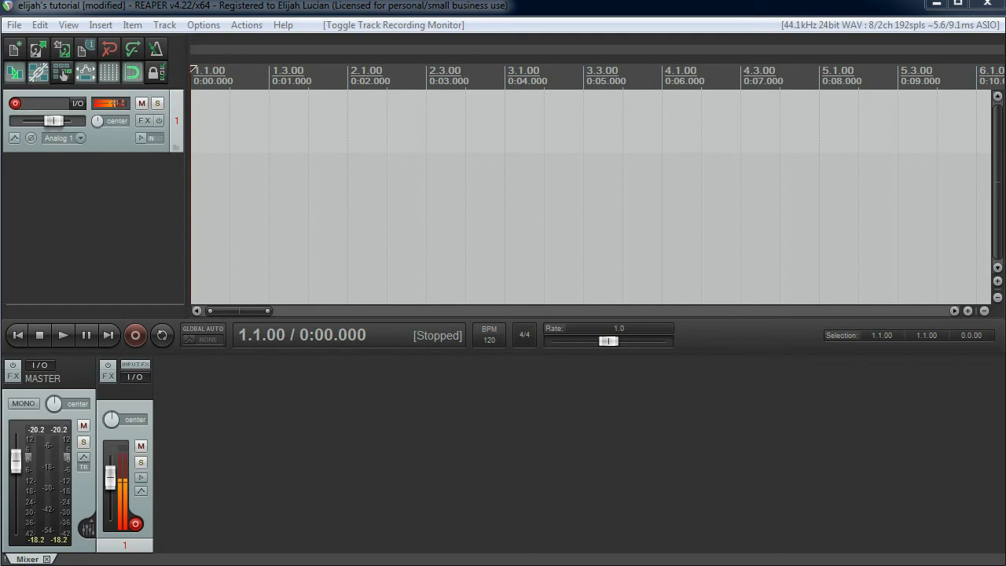
# Record a test take about 4 seconds long on track 1, stop recording, and delete all of its recorded files.
pyautogui.click(135, 336)
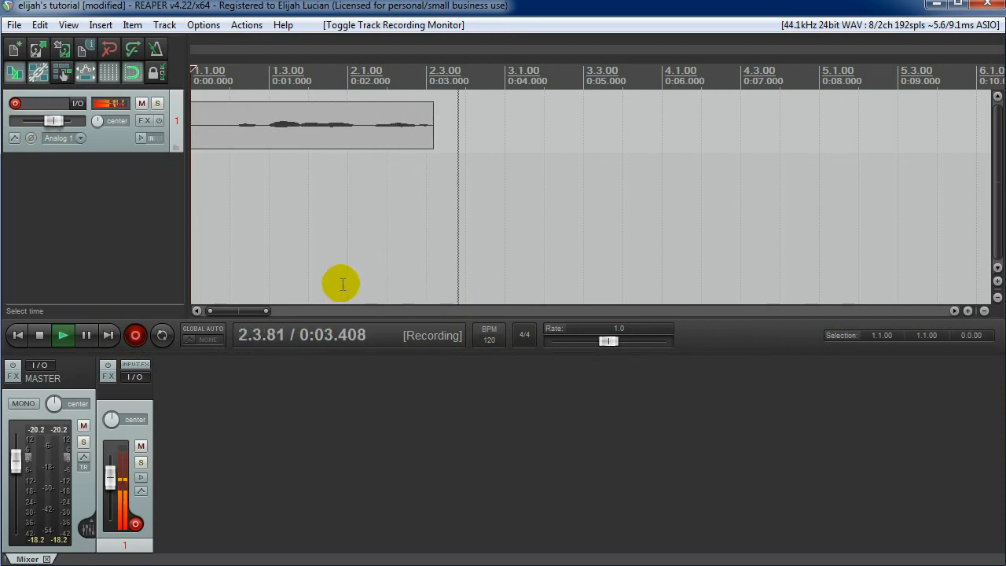
pyautogui.click(34, 336)
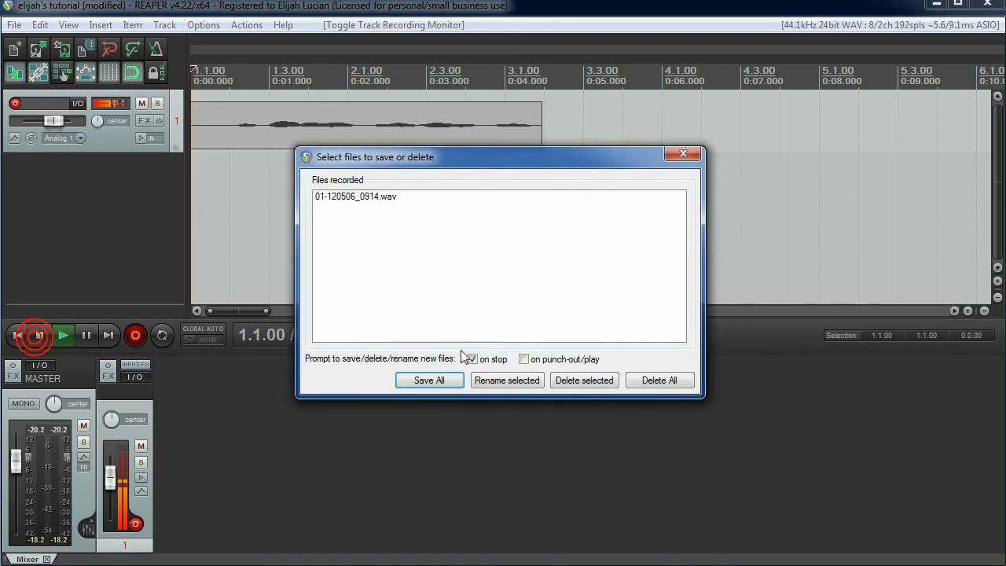
pyautogui.click(587, 380)
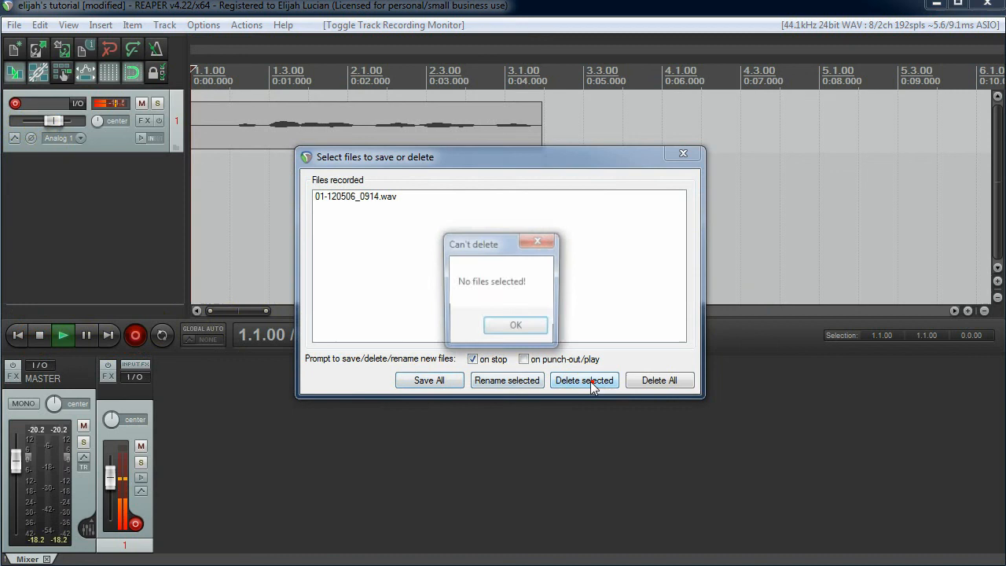
pyautogui.click(525, 334)
pyautogui.click(664, 380)
pyautogui.press('Return')
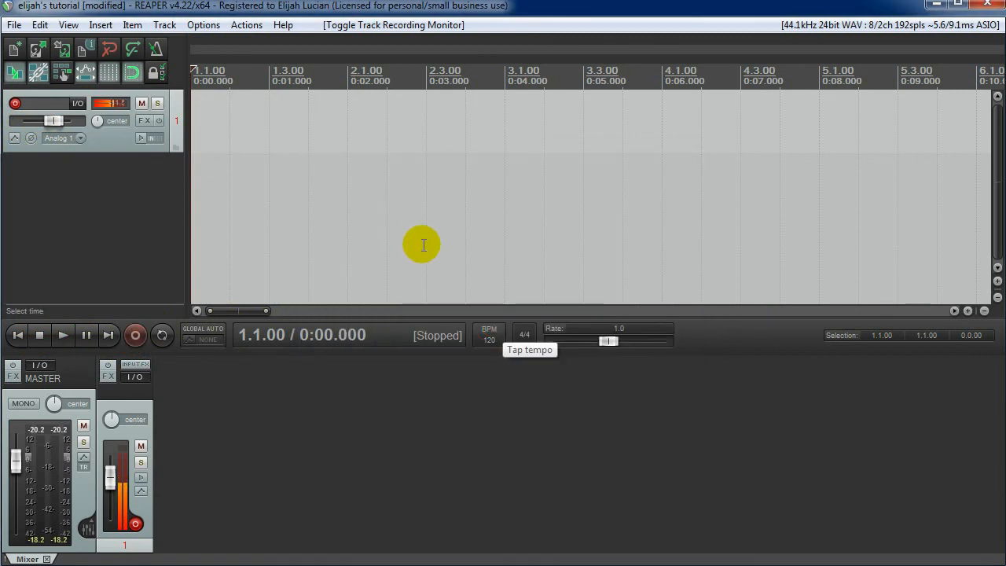